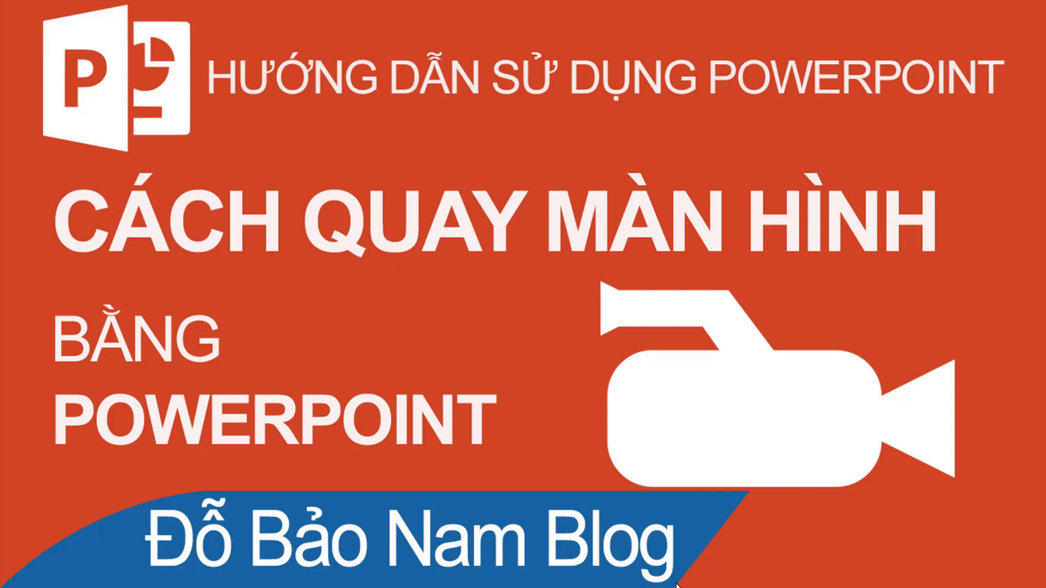
- Exit the full-screen title slide show and return to Normal view
{"action": "key", "text": "Escape"}
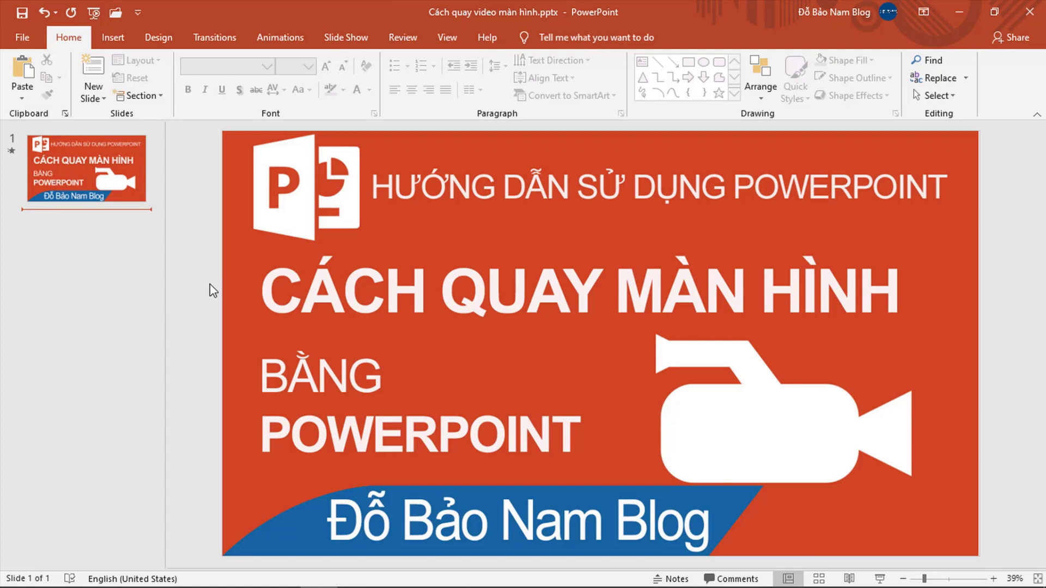
- Select the title slide and start a new Screen Recording from the Insert tab
{"action": "left_click", "coordinate": [109, 181]}
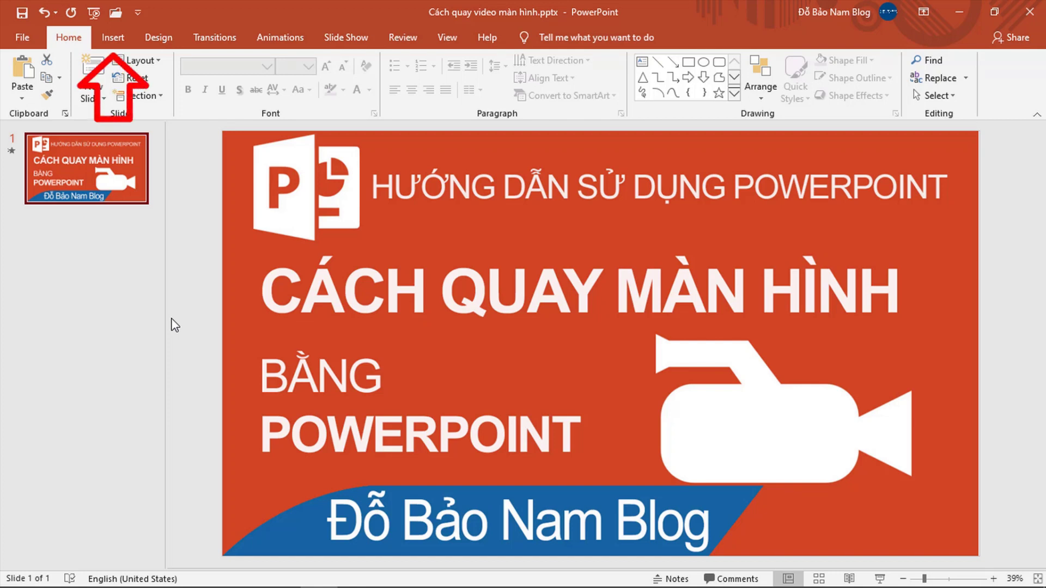
{"action": "left_click", "coordinate": [114, 38]}
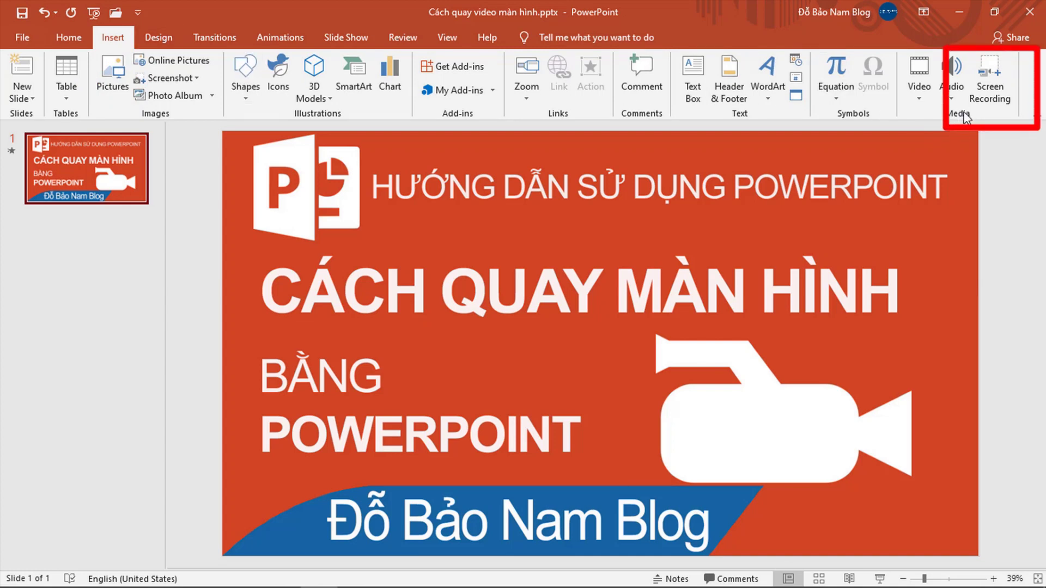
{"action": "left_click", "coordinate": [1002, 101]}
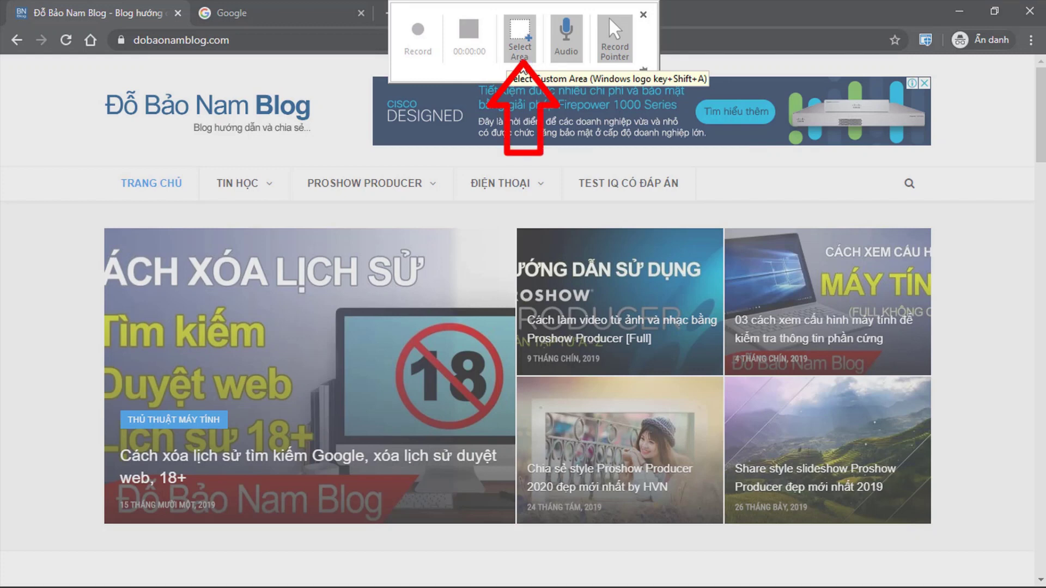
- Mark the whole browser window as the recording area and start recording
{"action": "left_click", "coordinate": [521, 65]}
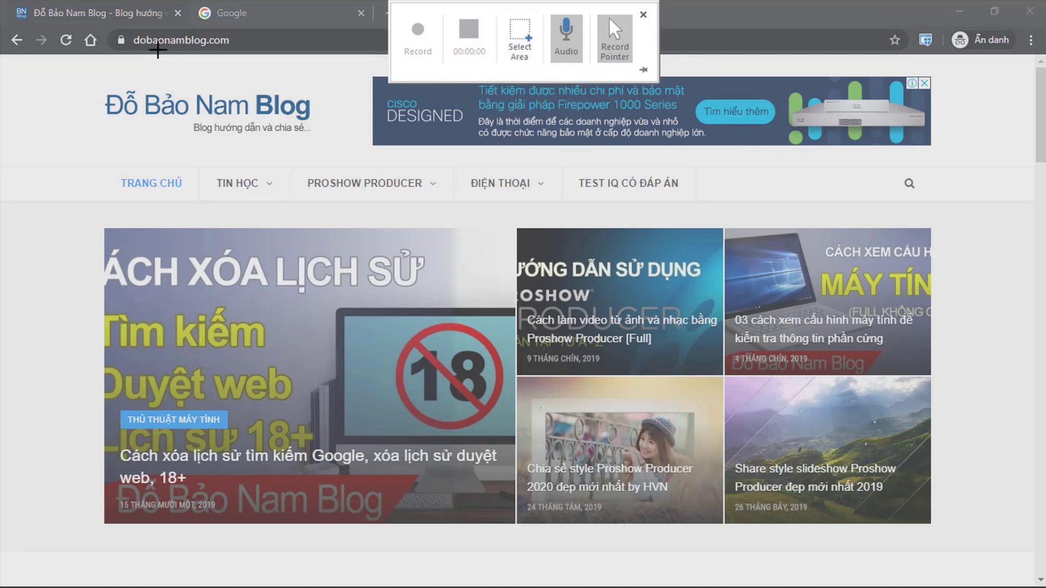
{"action": "left_click_drag", "start_coordinate": [1, 1], "coordinate": [278, 340]}
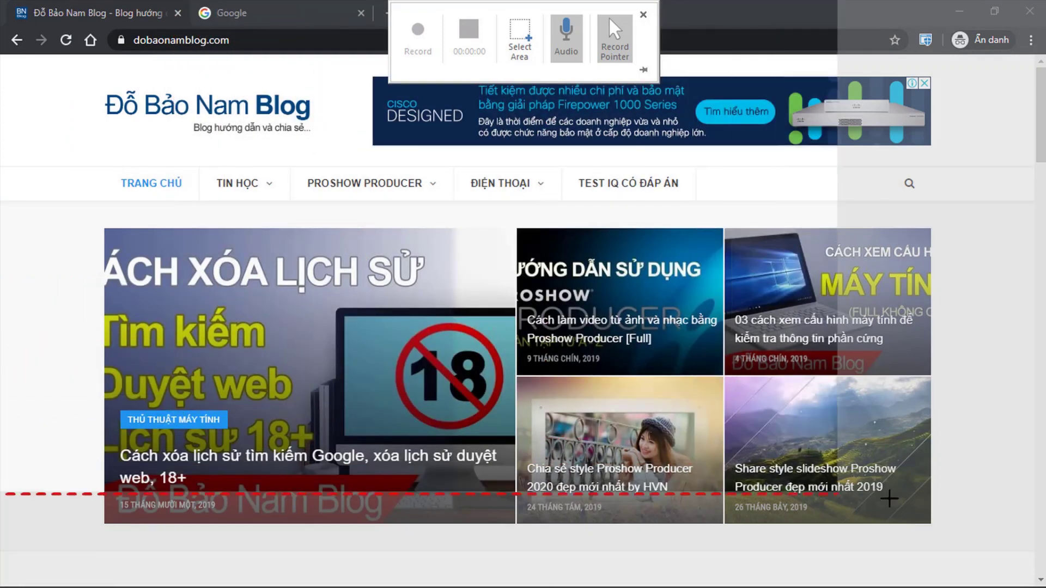
{"action": "left_click_drag", "start_coordinate": [277, 340], "coordinate": [1045, 561]}
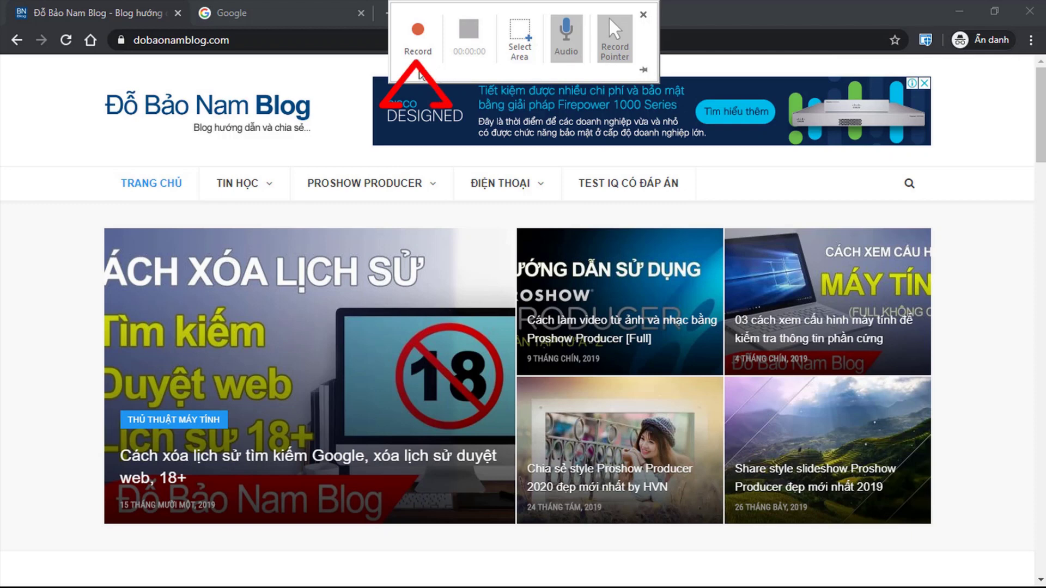
{"action": "left_click", "coordinate": [415, 44]}
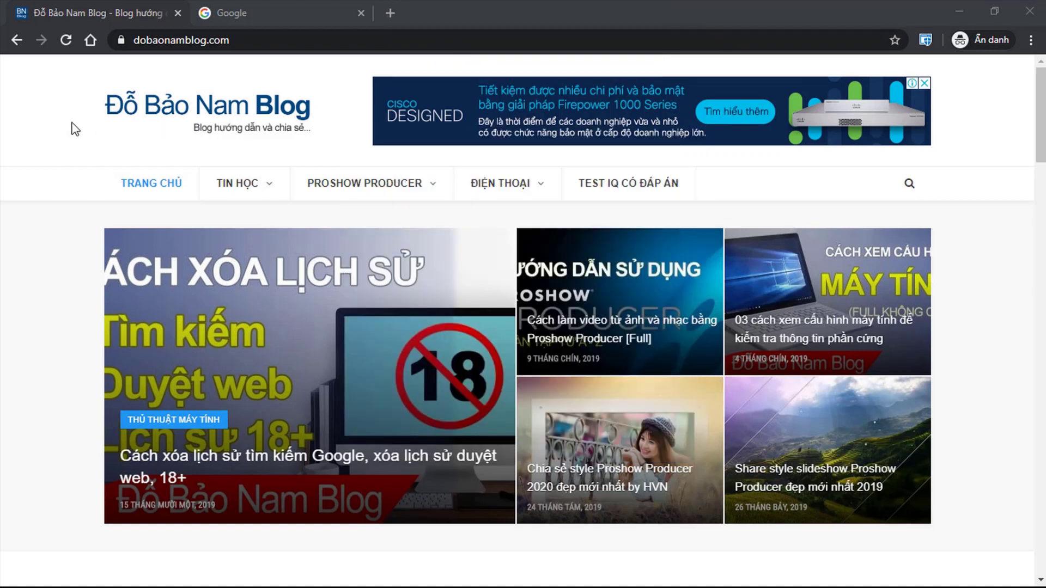
- In the Google tab, search for 'đỗ bảo nam blog'
{"action": "left_click", "coordinate": [292, 10]}
{"action": "left_click", "coordinate": [433, 270]}
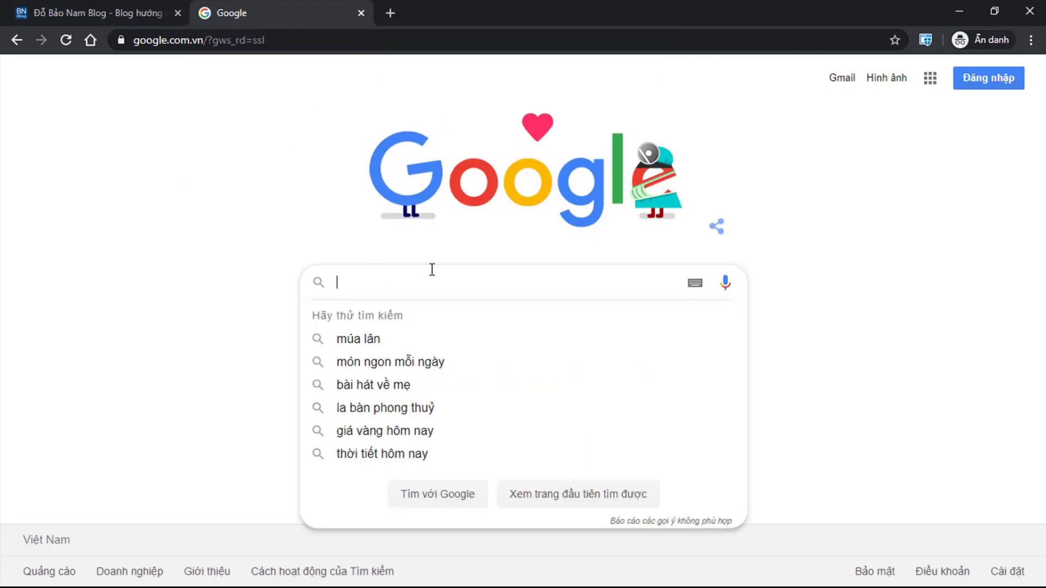
{"action": "type", "text": "đỗ bảo n"}
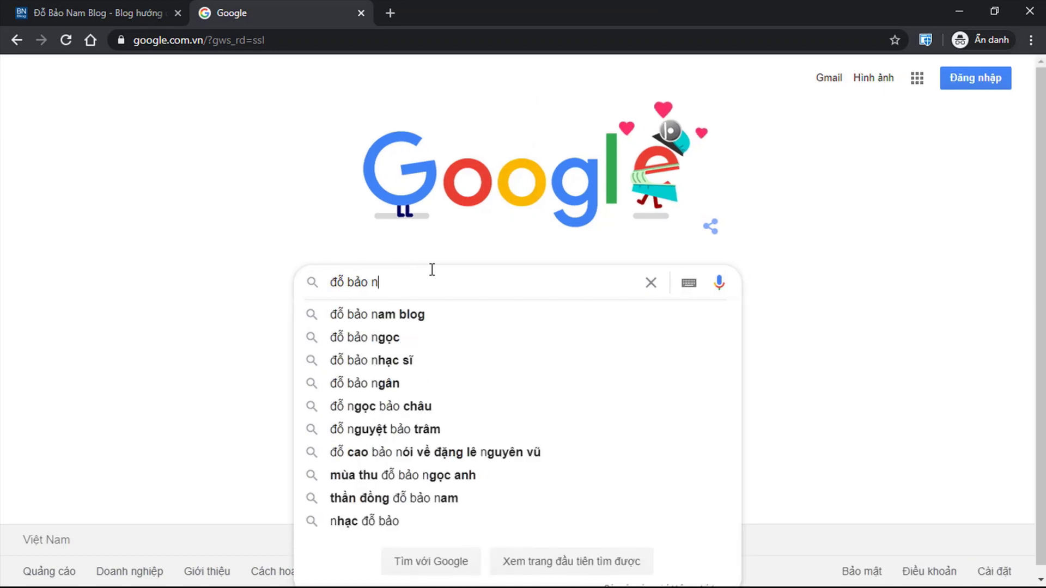
{"action": "type", "text": "am"}
{"action": "key", "text": "Down"}
{"action": "key", "text": "Return"}
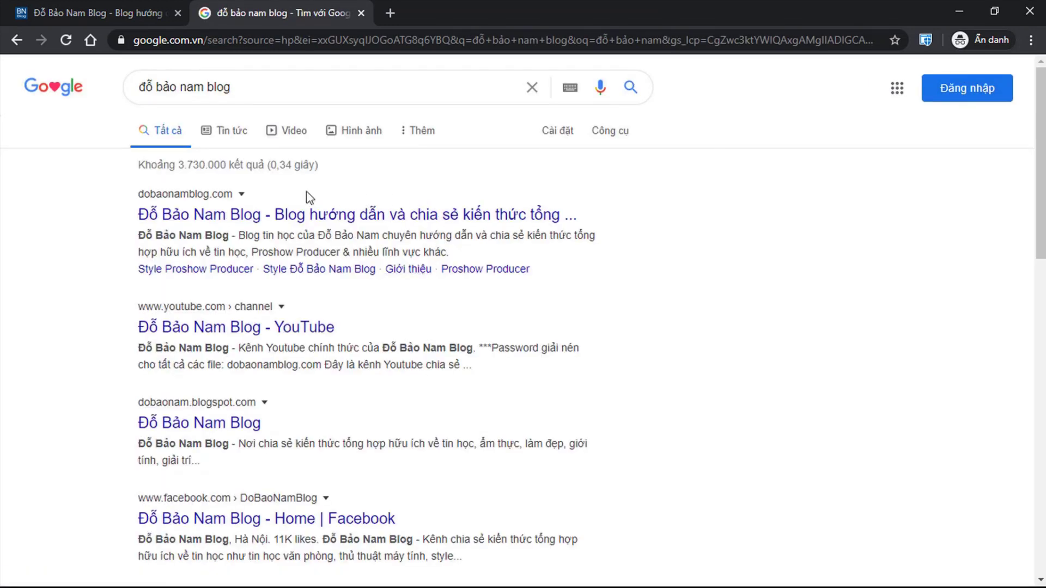
- Open the blog's homepage from the first result and scroll down and back up
{"action": "left_click", "coordinate": [204, 218]}
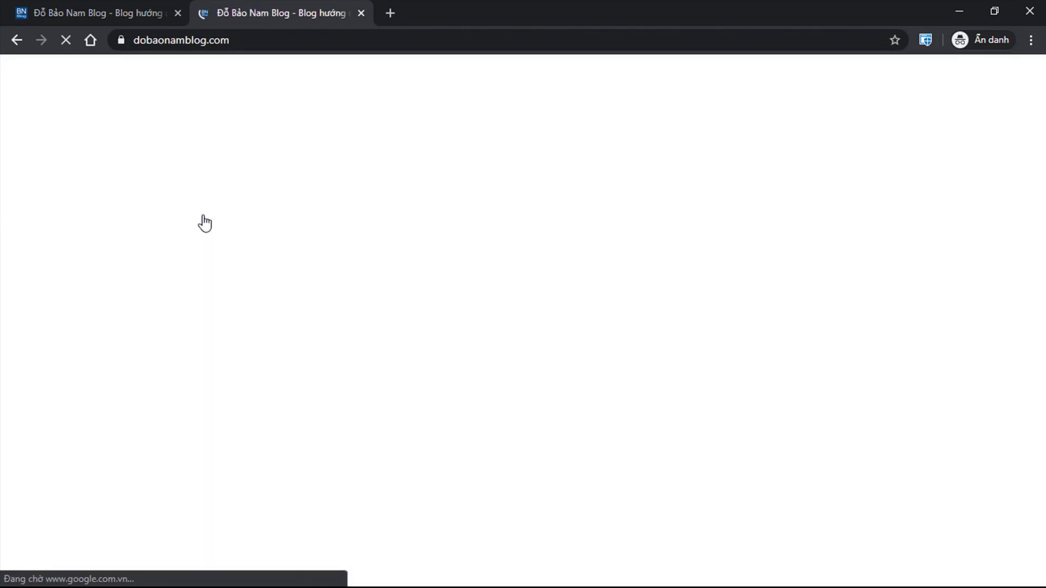
{"action": "scroll", "coordinate": [205, 221], "scroll_direction": "down", "scroll_amount": 2}
{"action": "scroll", "coordinate": [275, 277], "scroll_direction": "down", "scroll_amount": 5}
{"action": "scroll", "coordinate": [274, 277], "scroll_direction": "down", "scroll_amount": 1}
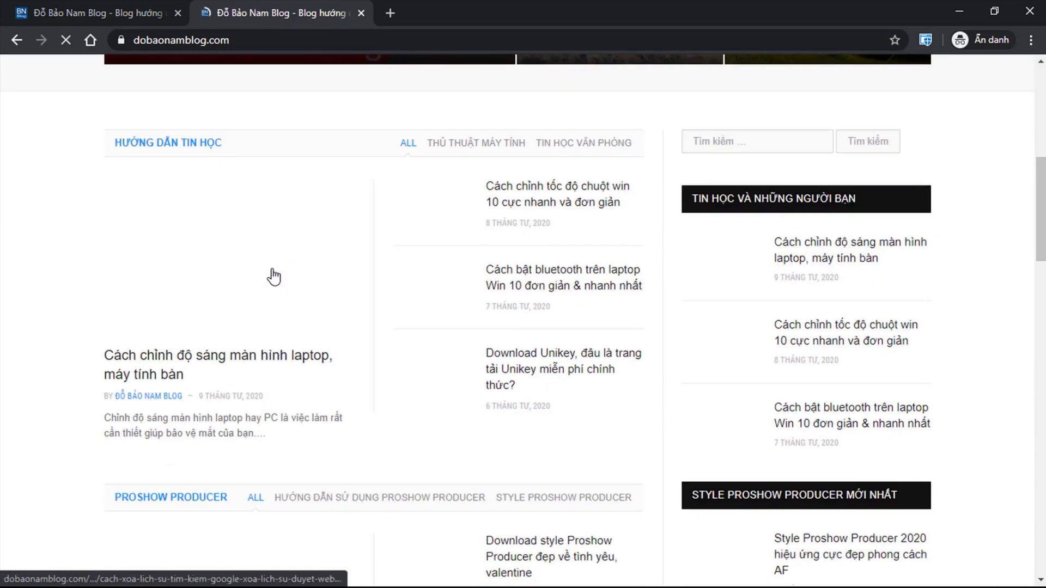
{"action": "scroll", "coordinate": [274, 277], "scroll_direction": "down", "scroll_amount": 3}
{"action": "scroll", "coordinate": [274, 277], "scroll_direction": "up", "scroll_amount": 3}
{"action": "scroll", "coordinate": [274, 276], "scroll_direction": "up", "scroll_amount": 3}
{"action": "scroll", "coordinate": [274, 276], "scroll_direction": "up", "scroll_amount": 4}
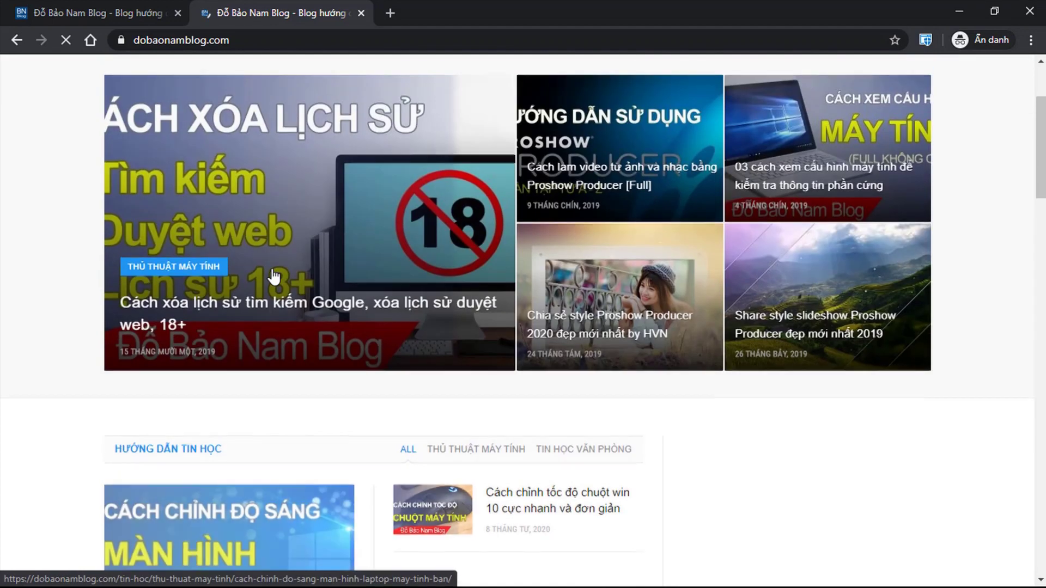
{"action": "scroll", "coordinate": [274, 277], "scroll_direction": "up", "scroll_amount": 2}
{"action": "scroll", "coordinate": [274, 277], "scroll_direction": "up", "scroll_amount": 1}
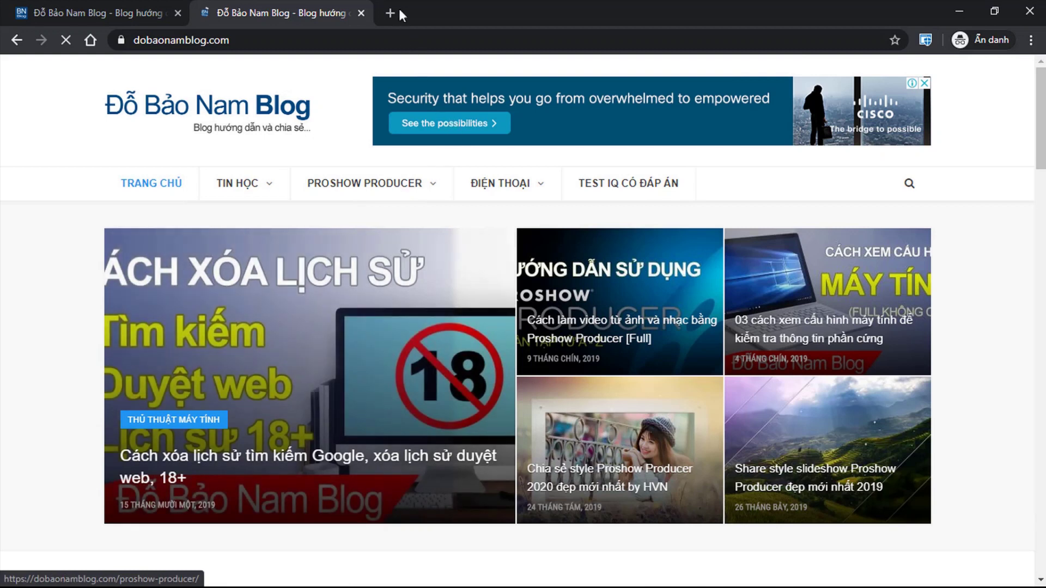
{"action": "mouse_move", "coordinate": [474, 31]}
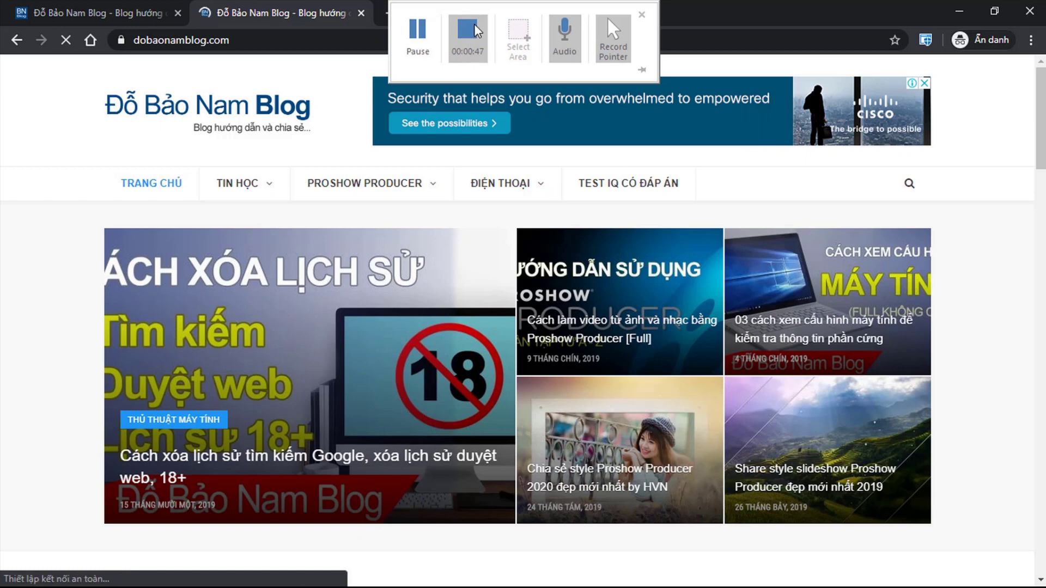
- Stop the recording to insert it, then duplicate the title slide
{"action": "left_click", "coordinate": [474, 31]}
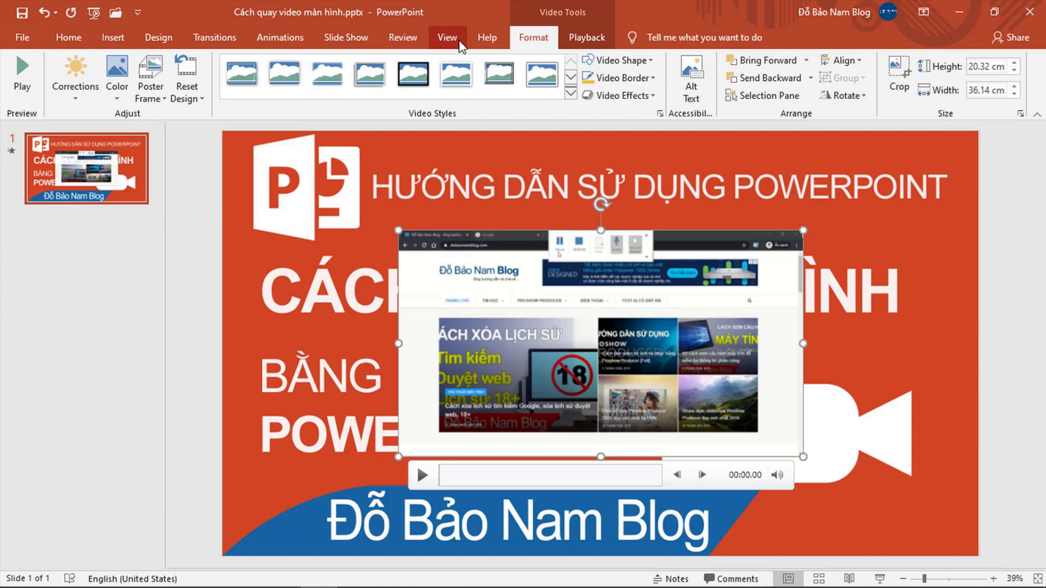
{"action": "left_click", "coordinate": [124, 264]}
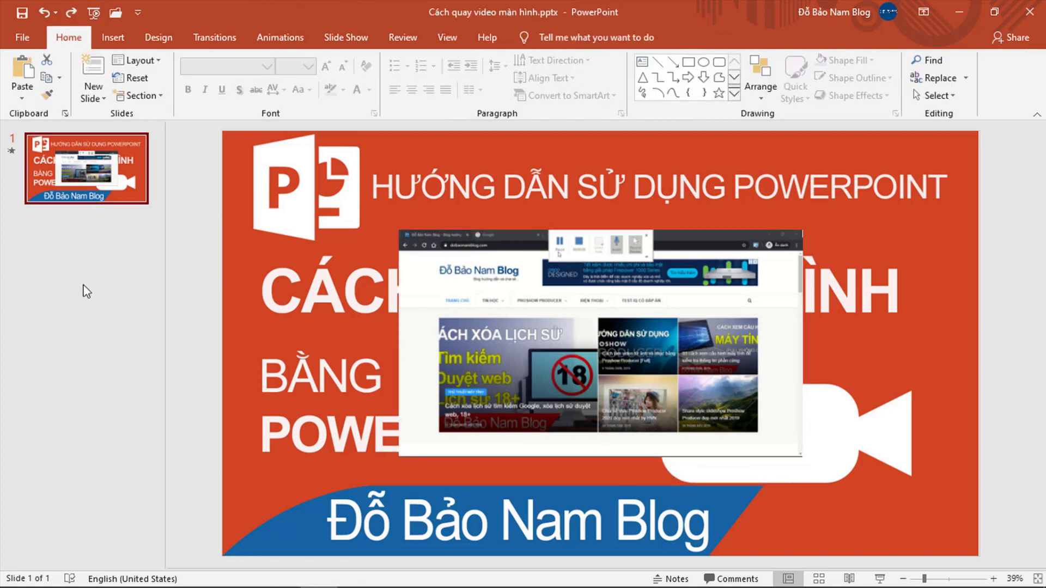
{"action": "right_click", "coordinate": [88, 166]}
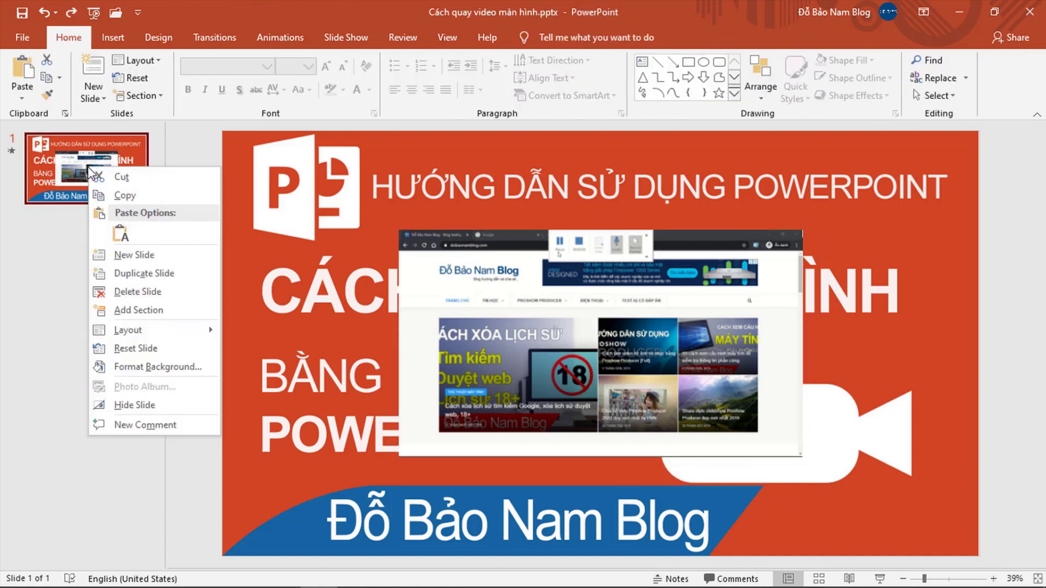
{"action": "left_click", "coordinate": [140, 277]}
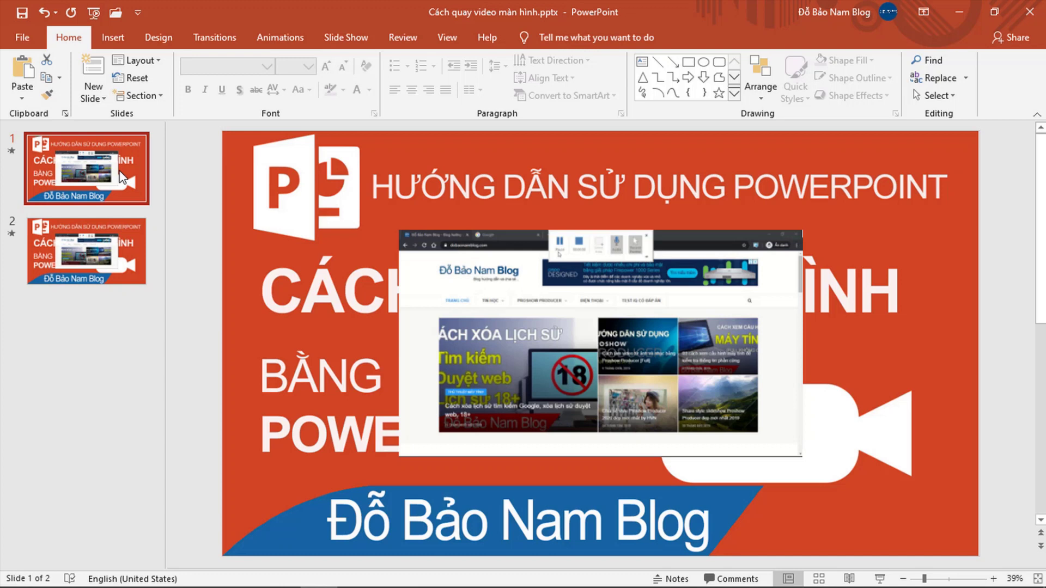
- Delete the video from slide 1 and select the video on slide 2
{"action": "left_click", "coordinate": [734, 328]}
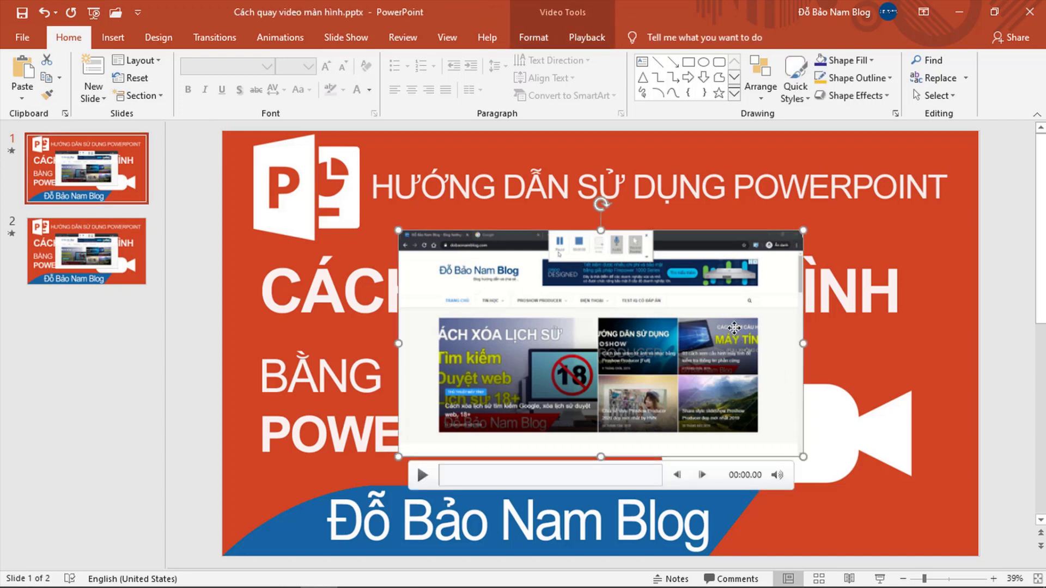
{"action": "key", "text": "Delete"}
{"action": "left_click", "coordinate": [119, 260]}
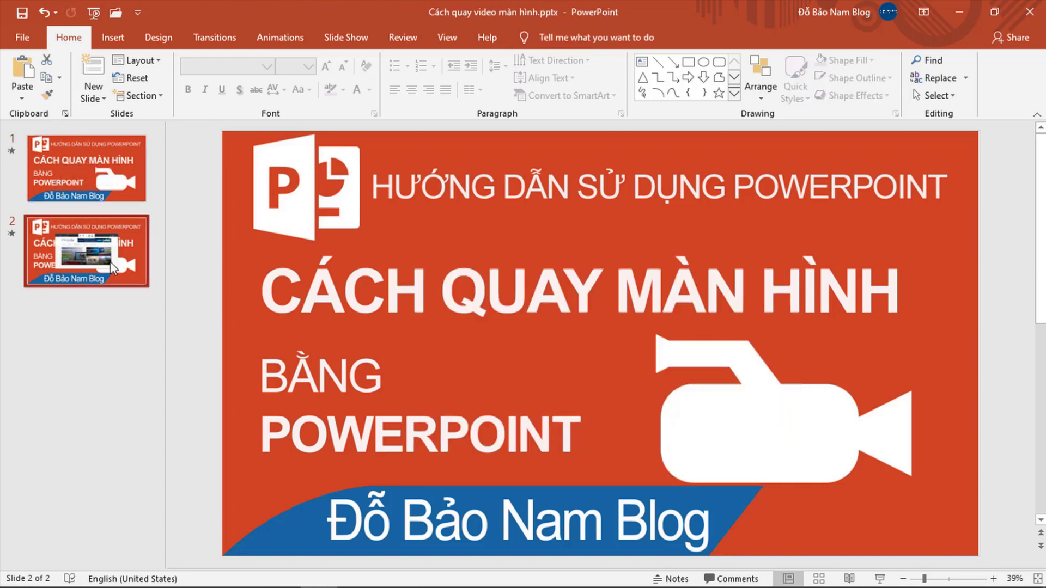
{"action": "left_click", "coordinate": [564, 340]}
- Move and enlarge the slide 2 video, then turn on Play Full Screen
{"action": "left_click_drag", "start_coordinate": [564, 340], "coordinate": [732, 248]}
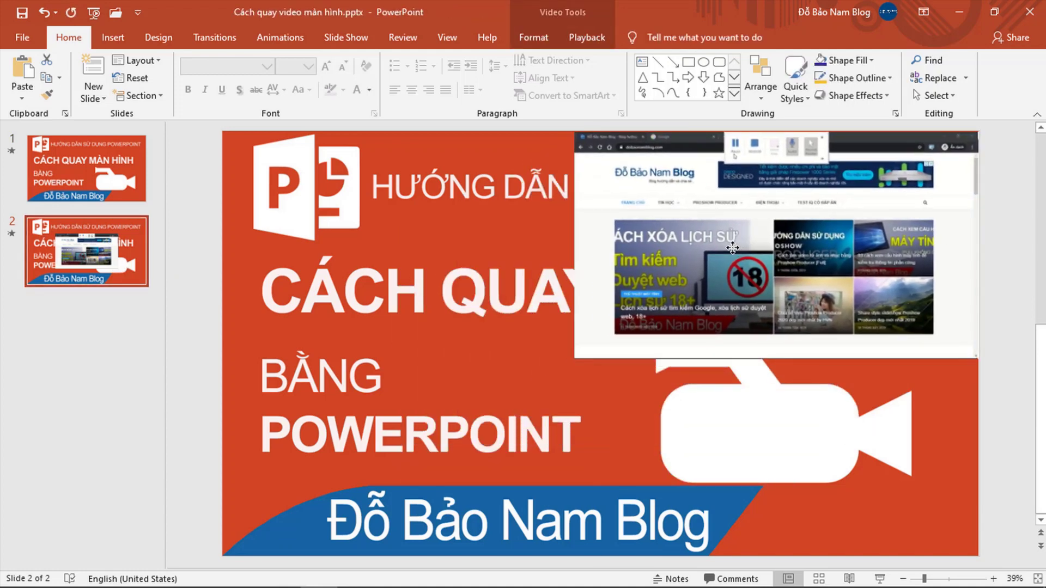
{"action": "left_click_drag", "start_coordinate": [575, 359], "coordinate": [223, 555]}
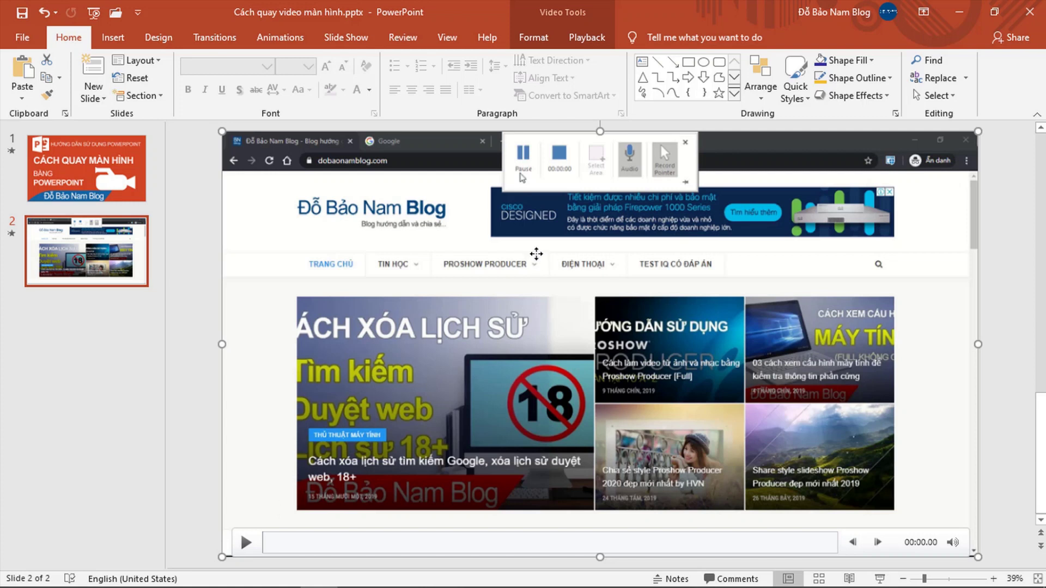
{"action": "left_click", "coordinate": [593, 39]}
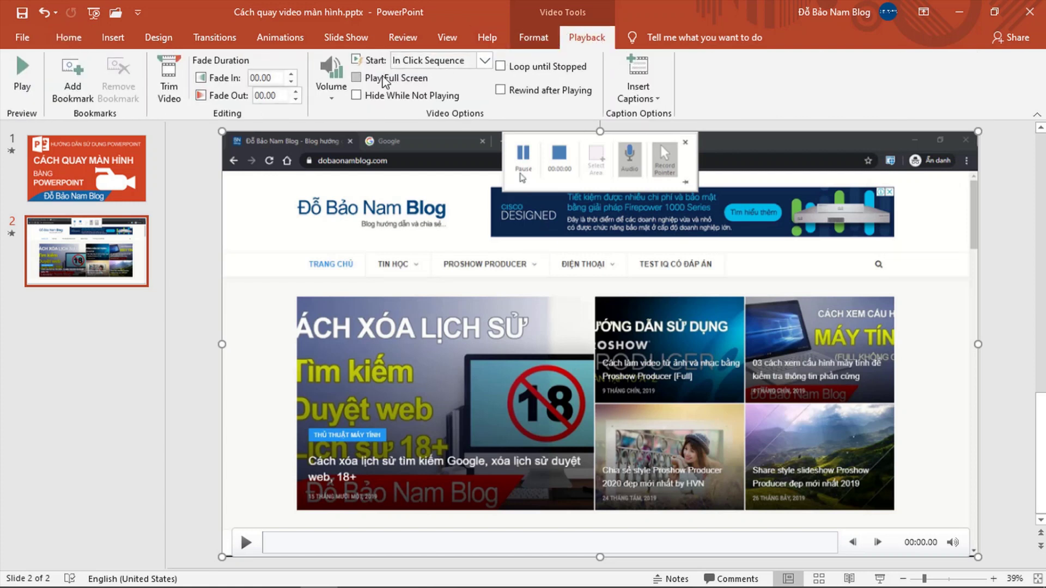
{"action": "left_click", "coordinate": [383, 81]}
- In Trim Video, pull the end marker back to 35.7 seconds and preview the clip
{"action": "left_click", "coordinate": [169, 87]}
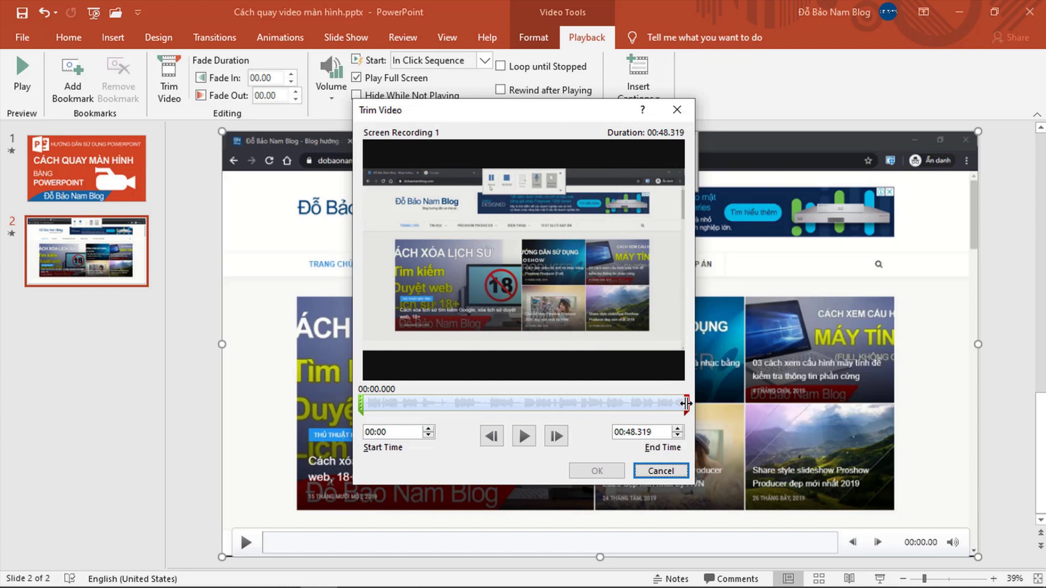
{"action": "left_click_drag", "start_coordinate": [686, 403], "coordinate": [602, 403]}
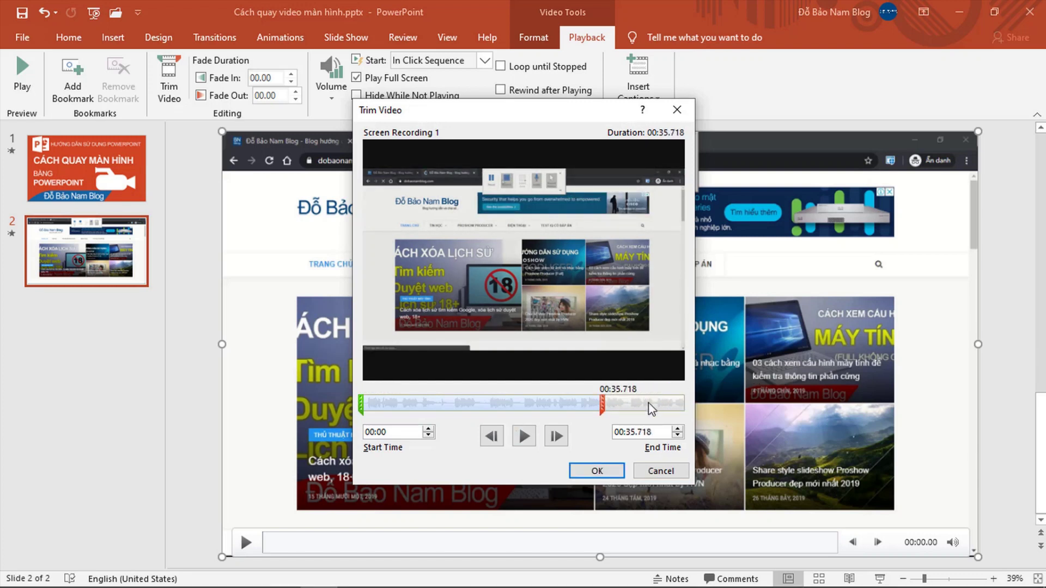
{"action": "left_click", "coordinate": [524, 436]}
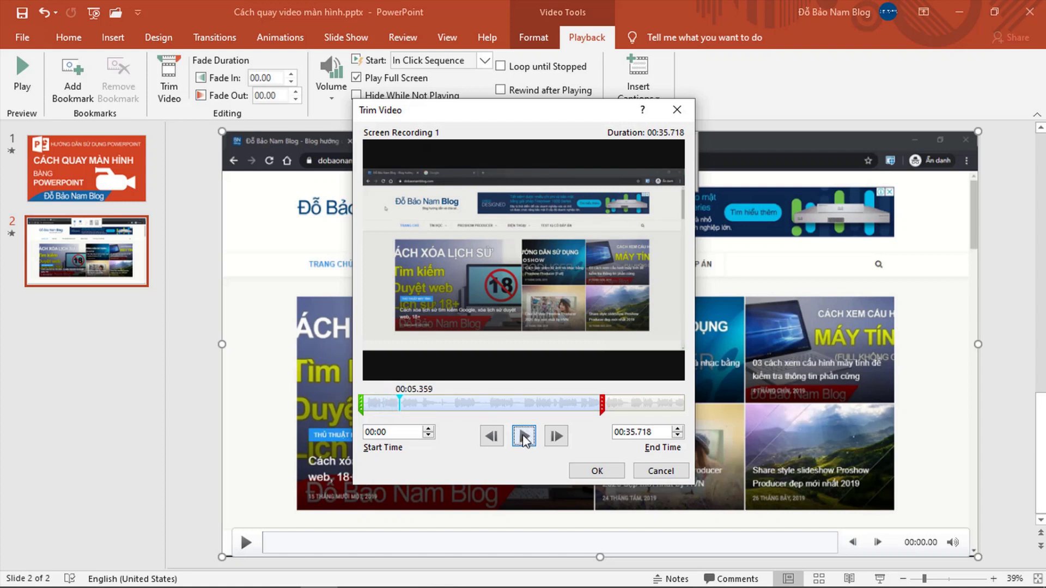
{"action": "left_click", "coordinate": [524, 437]}
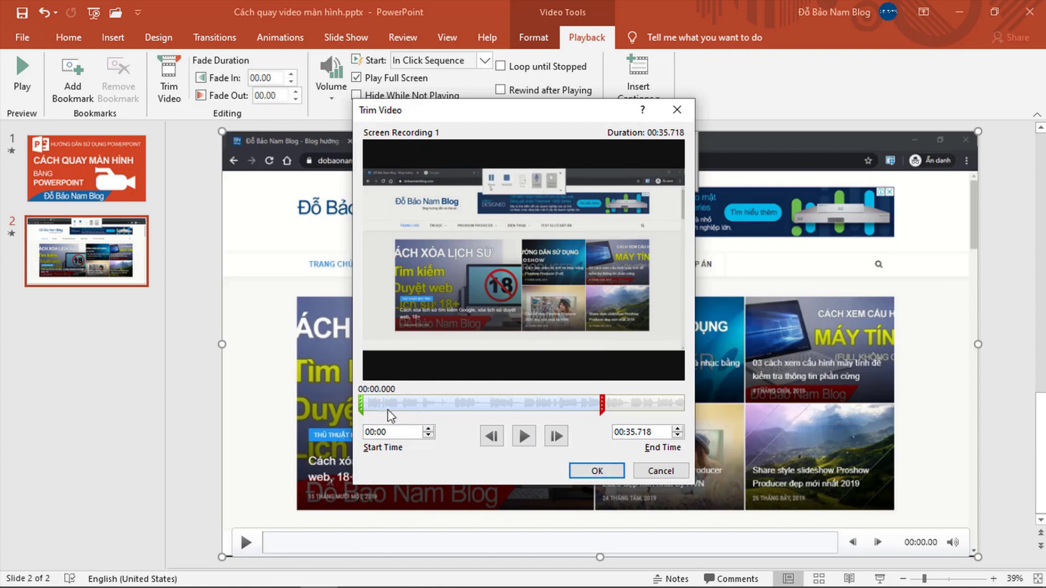
- Keep the start at 00:00, set the end time to 23 seconds, and confirm
{"action": "mouse_move", "coordinate": [361, 404]}
{"action": "left_mouse_down"}
{"action": "mouse_move", "coordinate": [399, 410]}
{"action": "mouse_move", "coordinate": [360, 410]}
{"action": "mouse_move", "coordinate": [362, 432]}
{"action": "left_mouse_up"}
{"action": "type", "text": "2"}
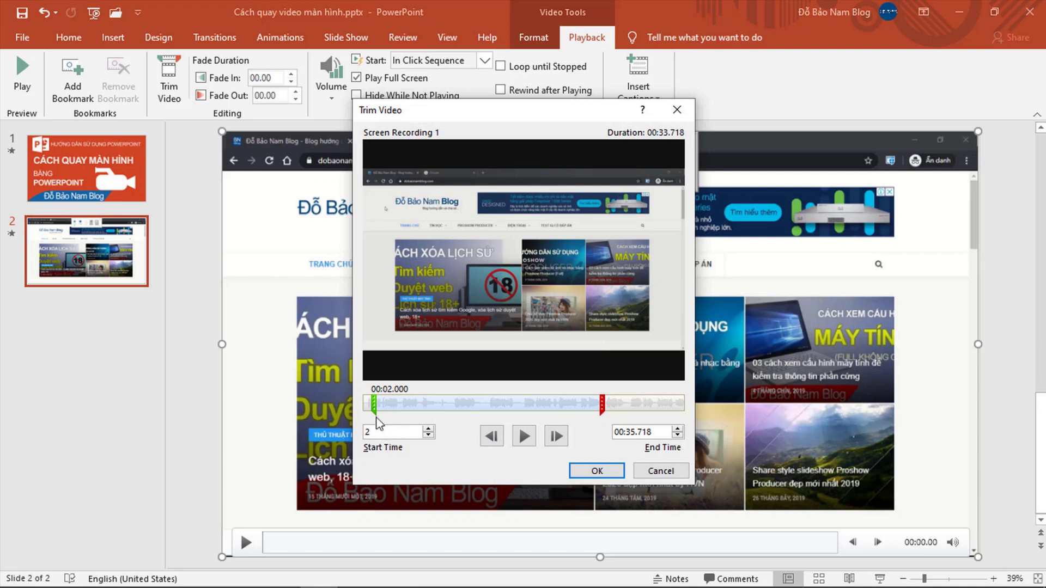
{"action": "left_click_drag", "start_coordinate": [374, 407], "coordinate": [361, 406]}
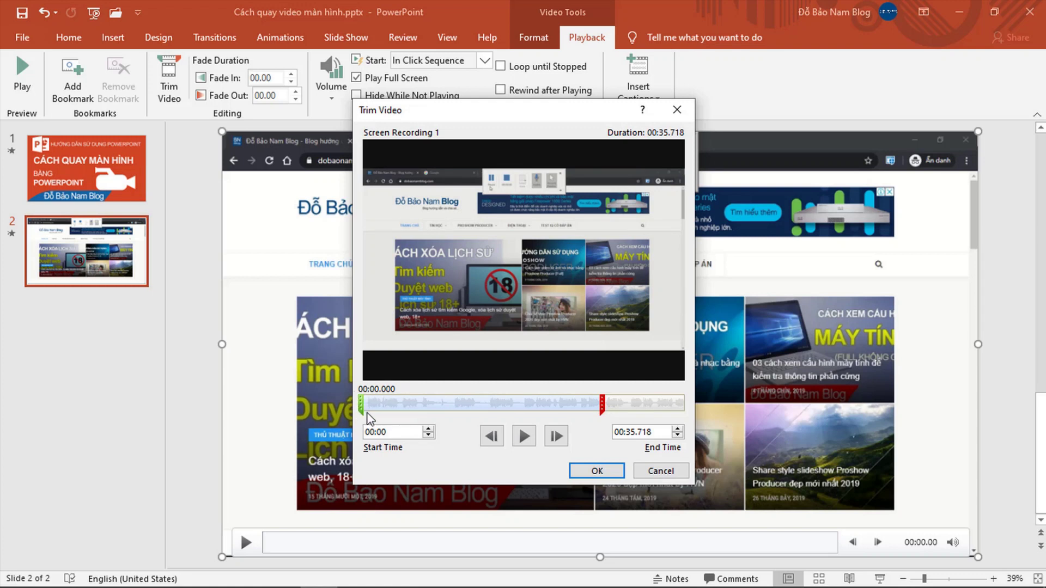
{"action": "mouse_move", "coordinate": [606, 406]}
{"action": "left_mouse_down"}
{"action": "mouse_move", "coordinate": [467, 406]}
{"action": "mouse_move", "coordinate": [534, 406]}
{"action": "mouse_move", "coordinate": [522, 406]}
{"action": "left_mouse_up"}
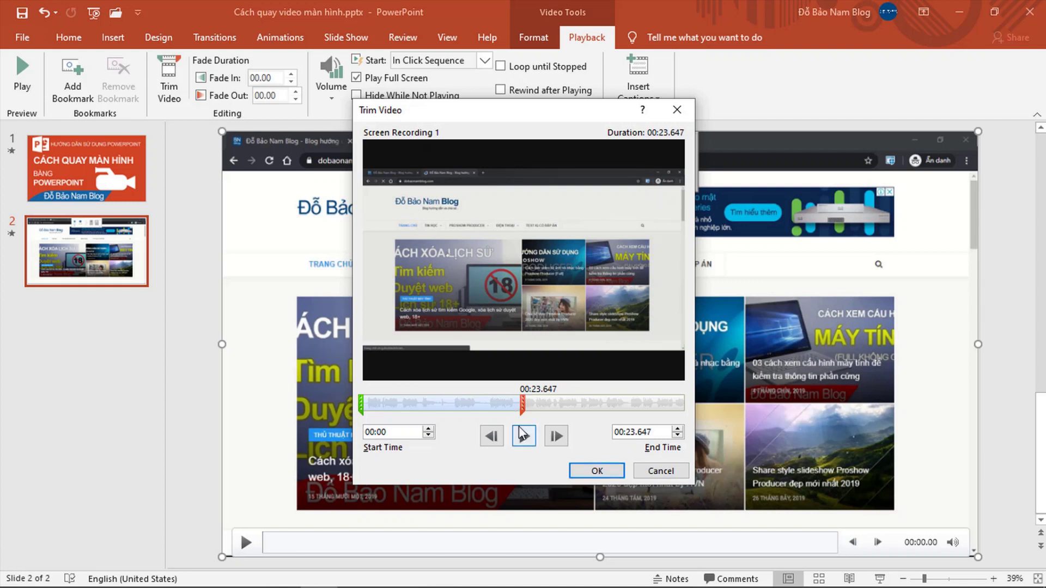
{"action": "left_click", "coordinate": [521, 434]}
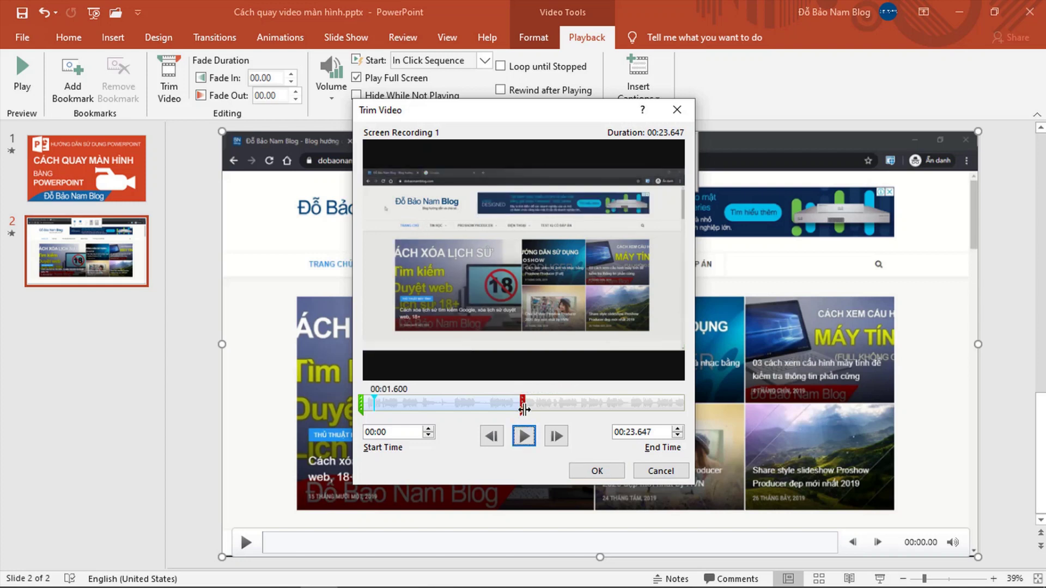
{"action": "double_click", "coordinate": [646, 431]}
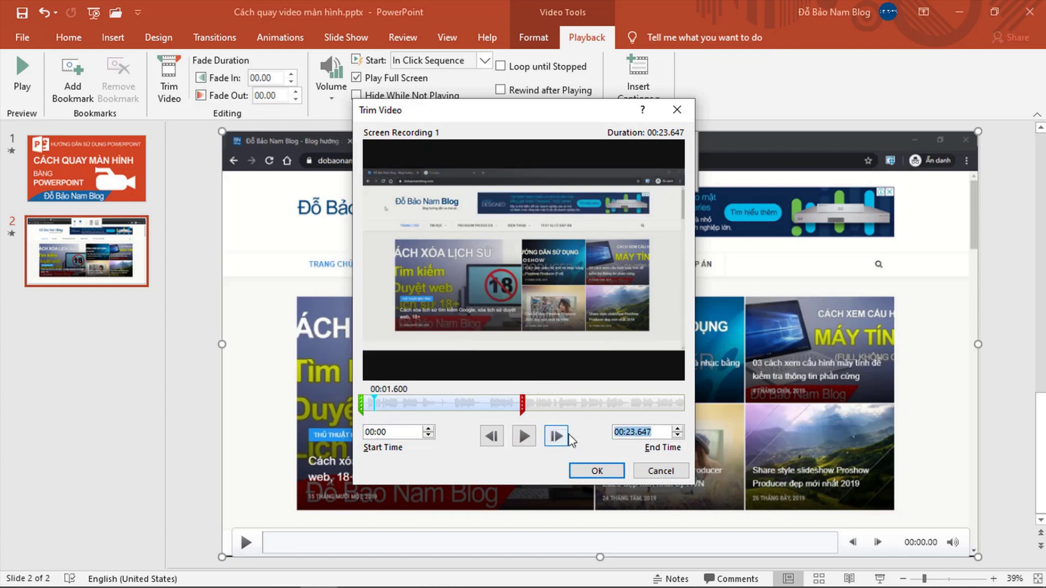
{"action": "type", "text": "23"}
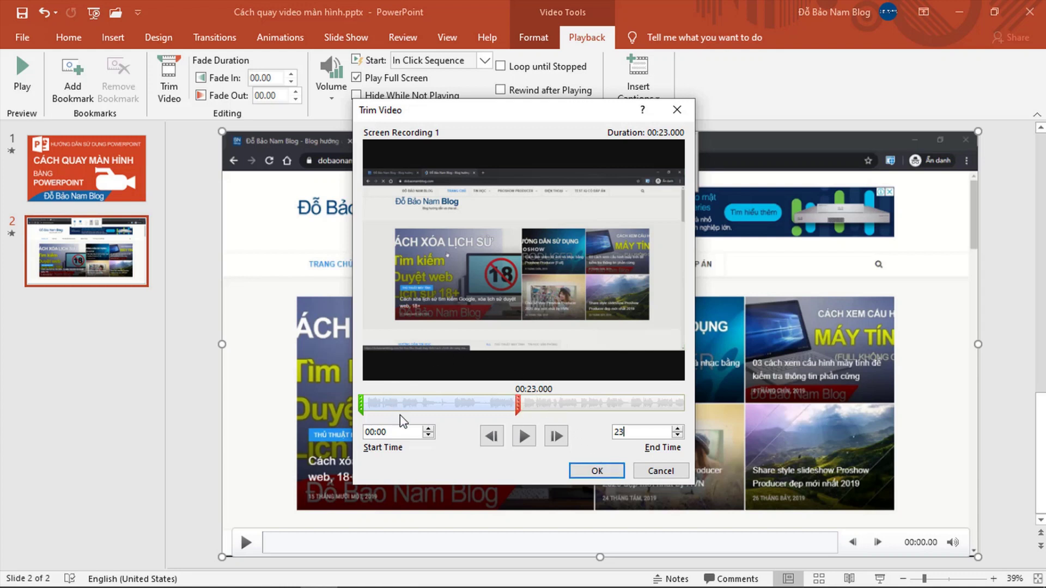
{"action": "left_click", "coordinate": [597, 471]}
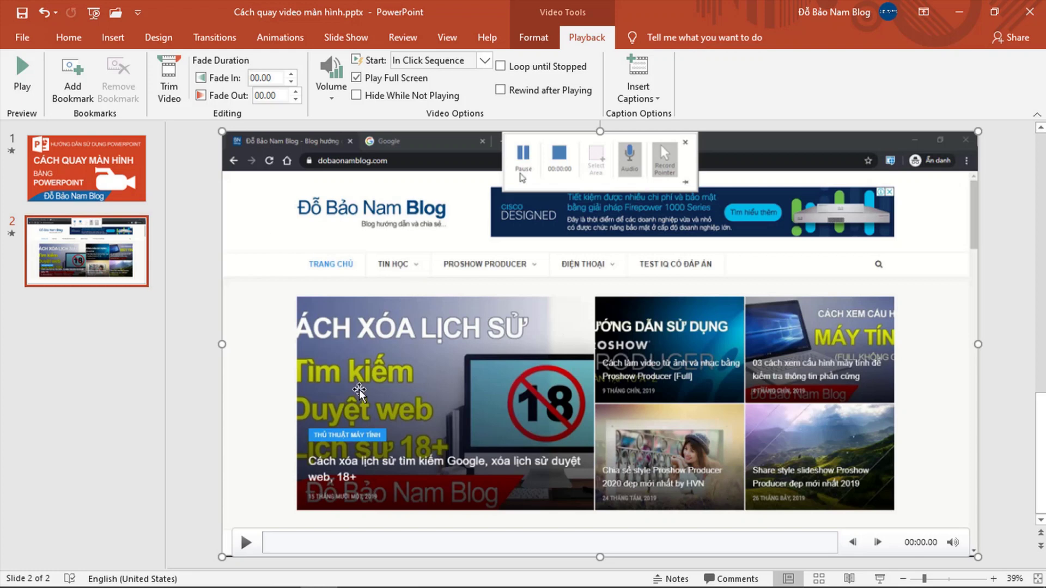
- Make slide 1 advance automatically after 00:03.00 instead of on mouse click
{"action": "left_click", "coordinate": [90, 174]}
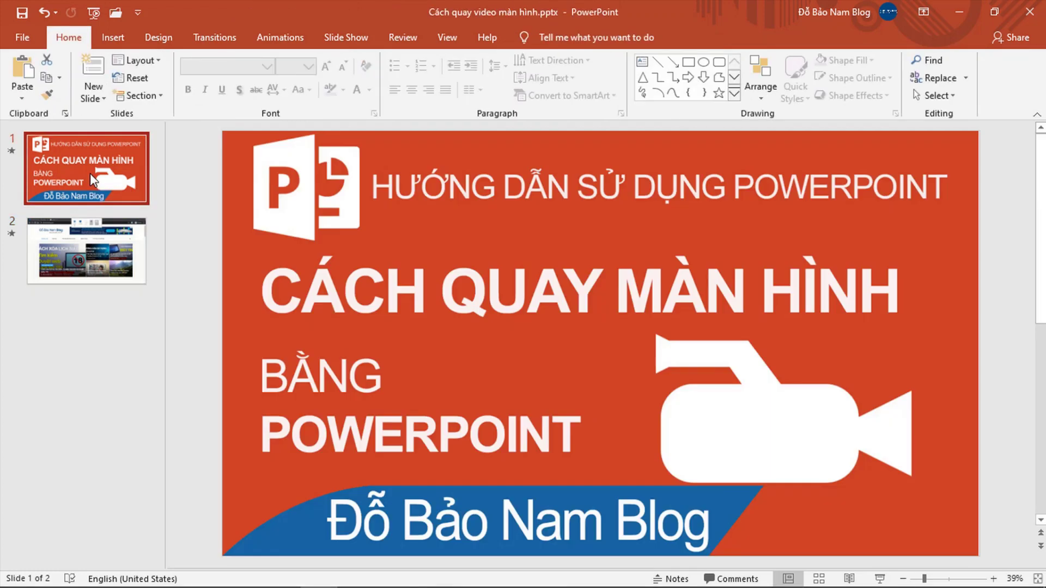
{"action": "left_click", "coordinate": [227, 40]}
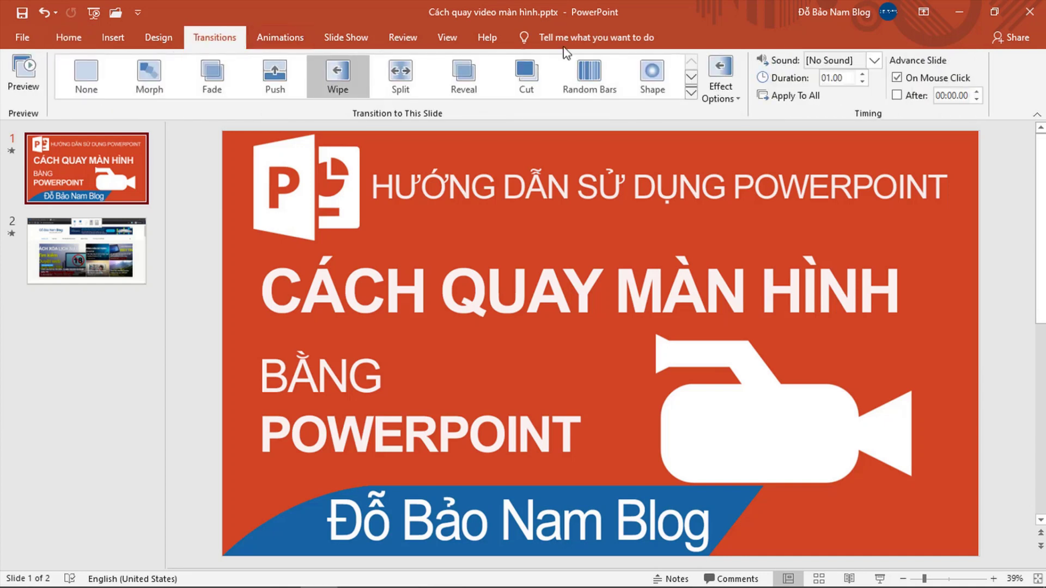
{"action": "left_click", "coordinate": [897, 77]}
{"action": "left_click", "coordinate": [897, 95]}
{"action": "left_click_drag", "start_coordinate": [969, 96], "coordinate": [932, 97]}
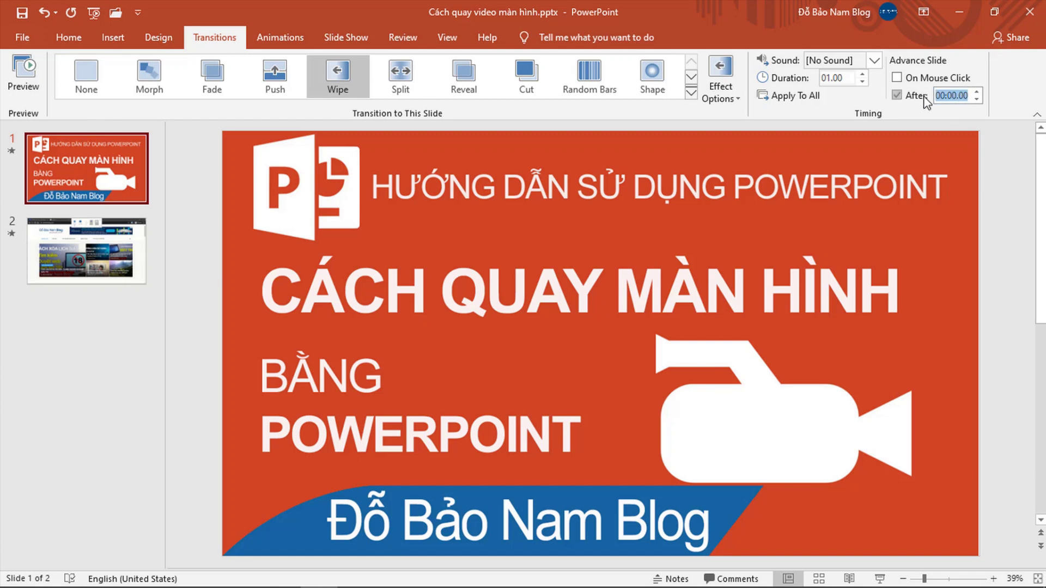
{"action": "type", "text": "3"}
{"action": "key", "text": "Return"}
{"action": "left_click", "coordinate": [88, 242]}
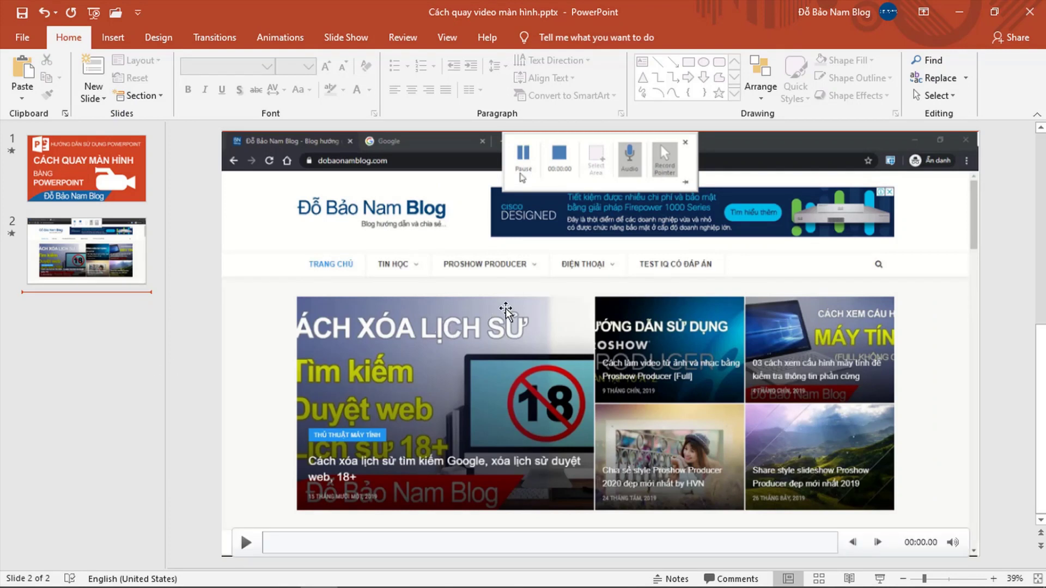
- Set the slide 2 video to start Automatically, then run the slide show with F5
{"action": "left_click", "coordinate": [505, 308]}
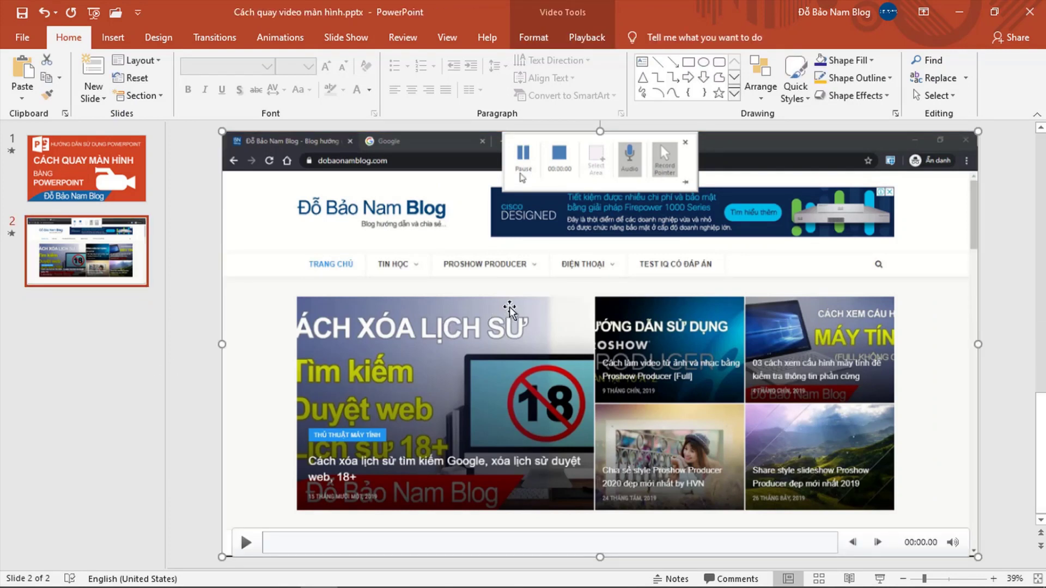
{"action": "left_click", "coordinate": [599, 38]}
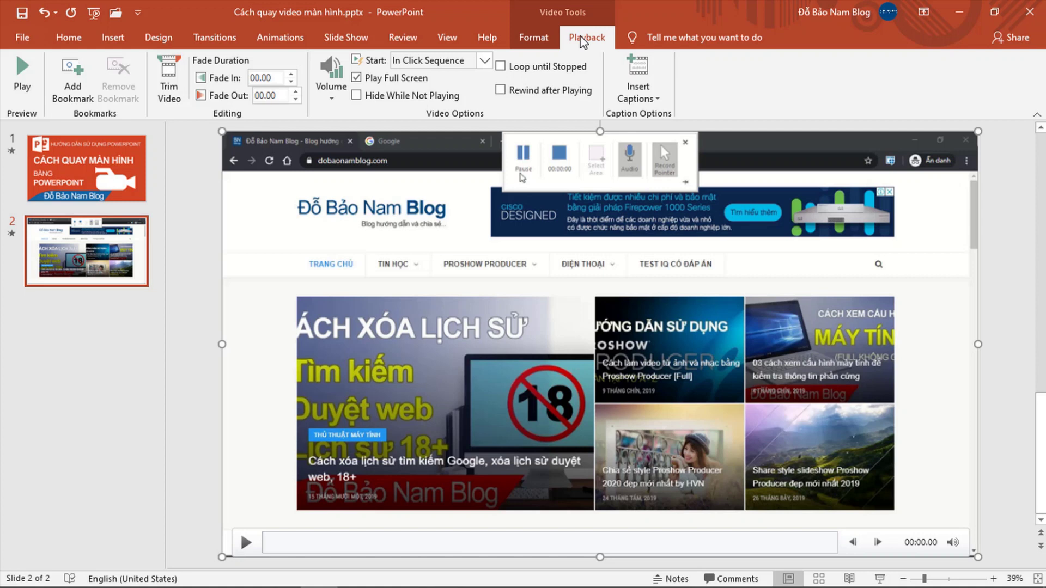
{"action": "left_click", "coordinate": [411, 61]}
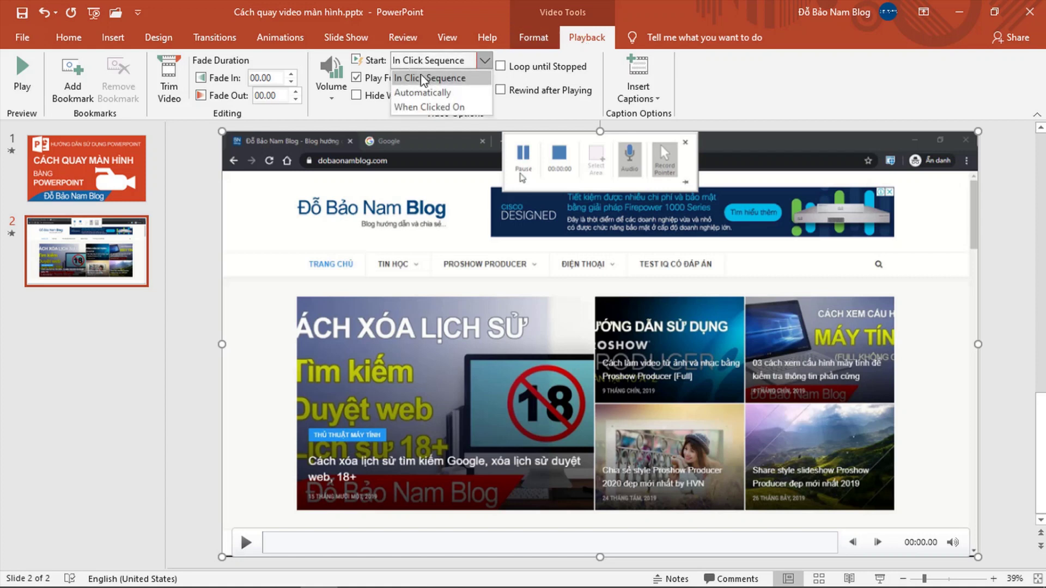
{"action": "left_click", "coordinate": [427, 92]}
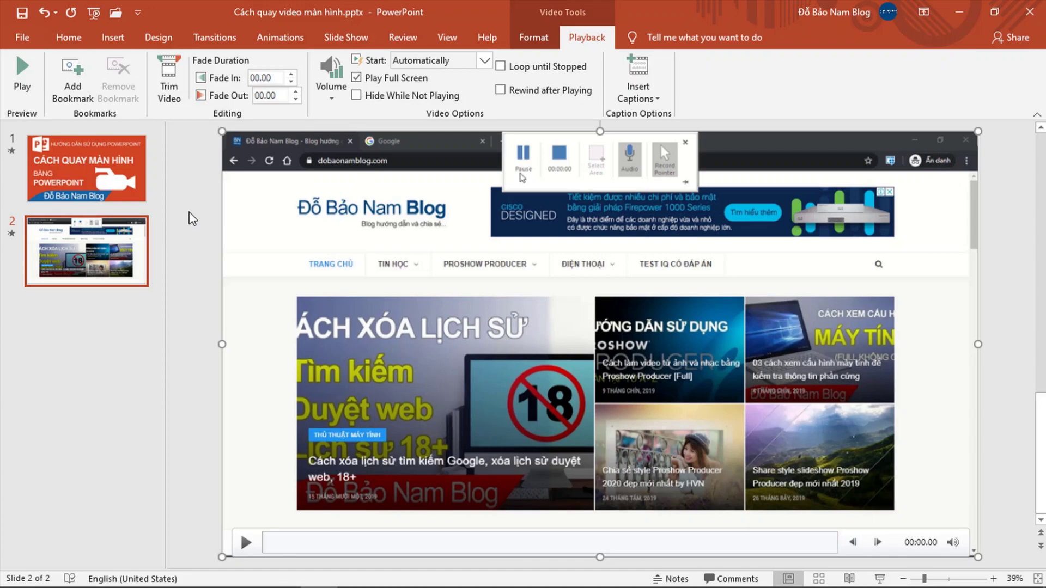
{"action": "key", "text": "F5"}
- Create a Full HD (1080p) video of the deck, bringing up the MP4 Save As dialog
{"action": "left_click", "coordinate": [30, 41]}
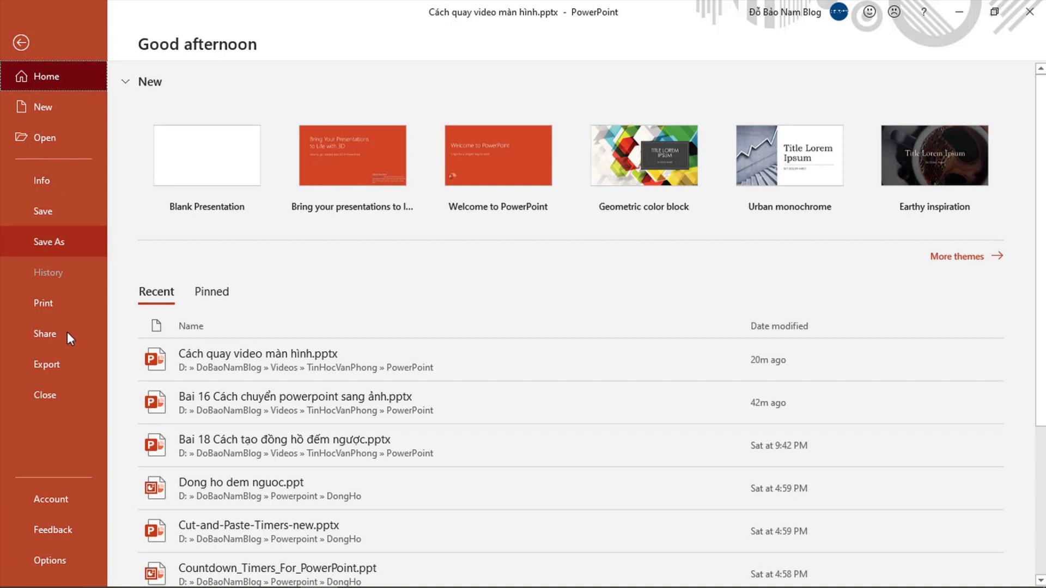
{"action": "left_click", "coordinate": [57, 369]}
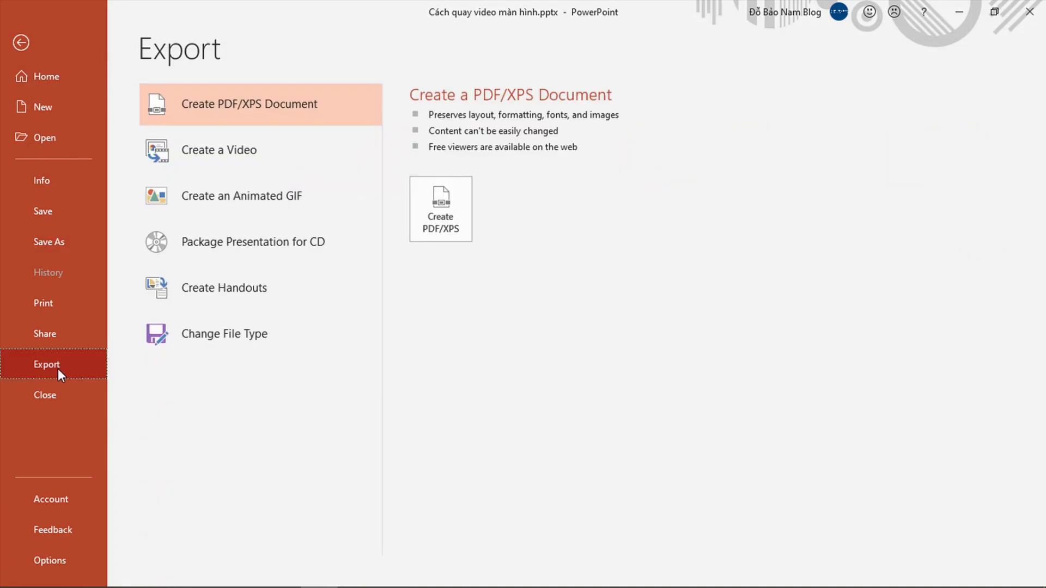
{"action": "left_click", "coordinate": [242, 153]}
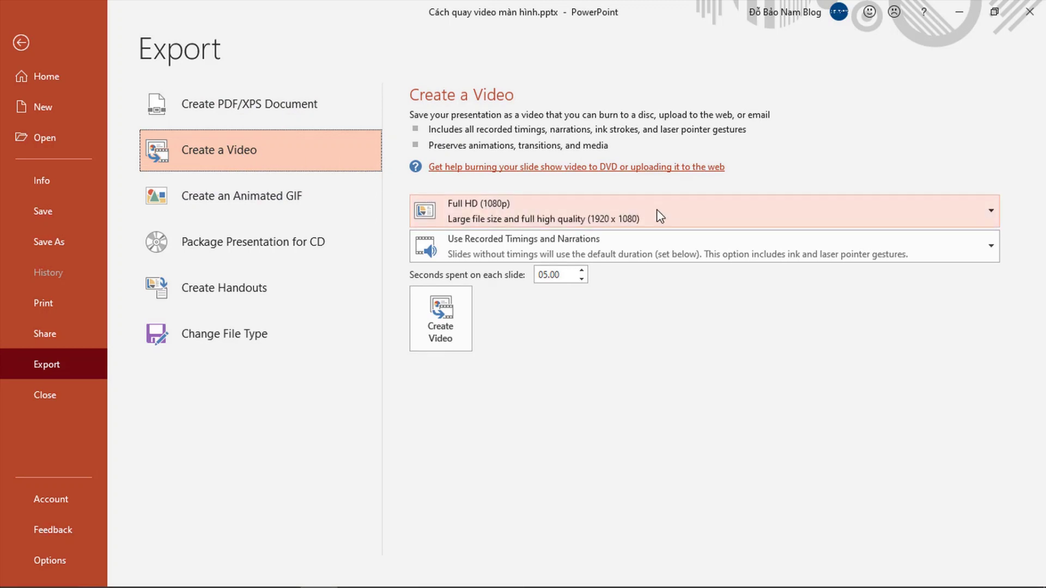
{"action": "left_click", "coordinate": [473, 211]}
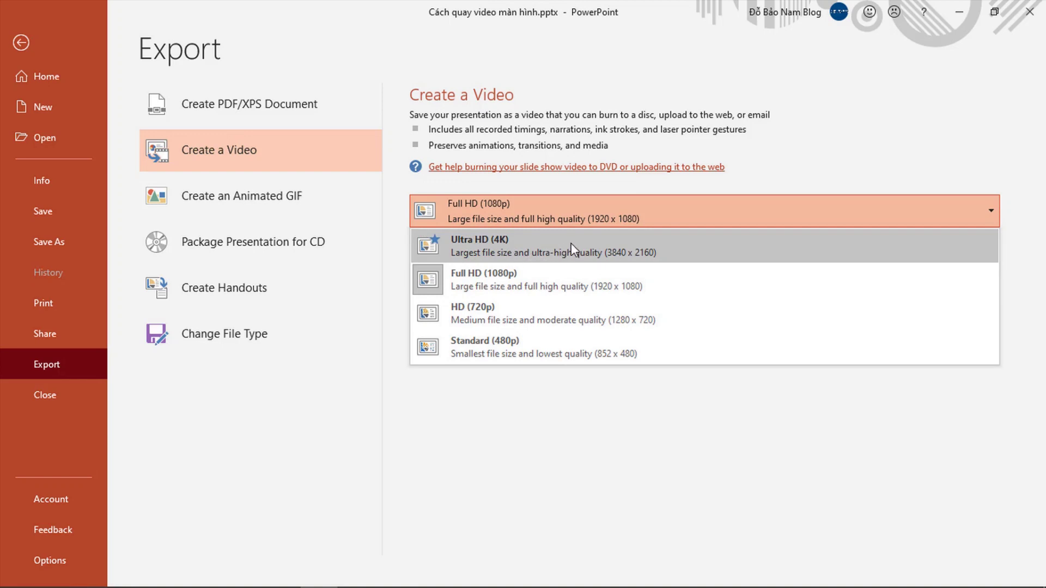
{"action": "left_click", "coordinate": [532, 280]}
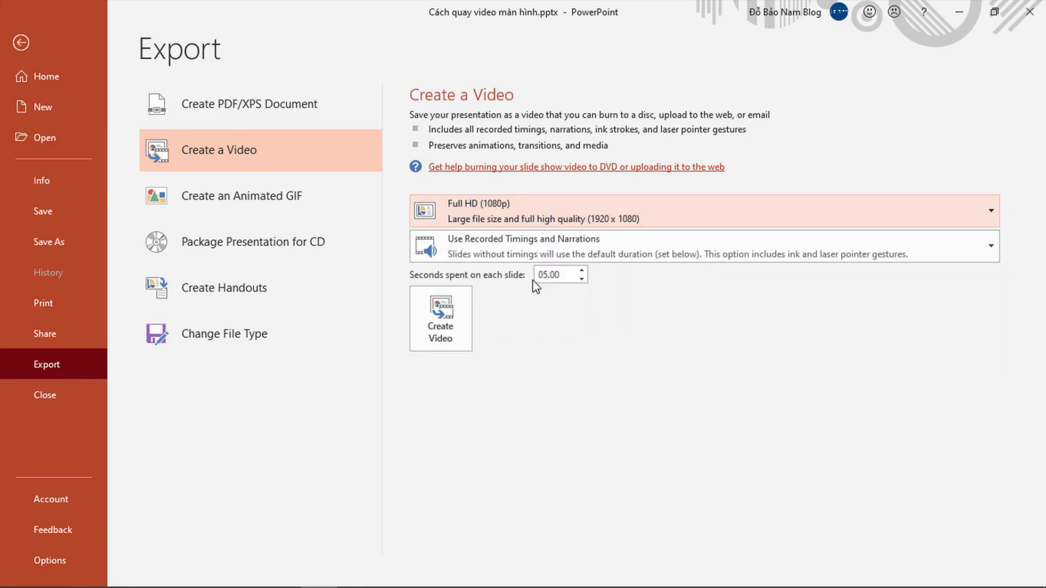
{"action": "left_click", "coordinate": [449, 329]}
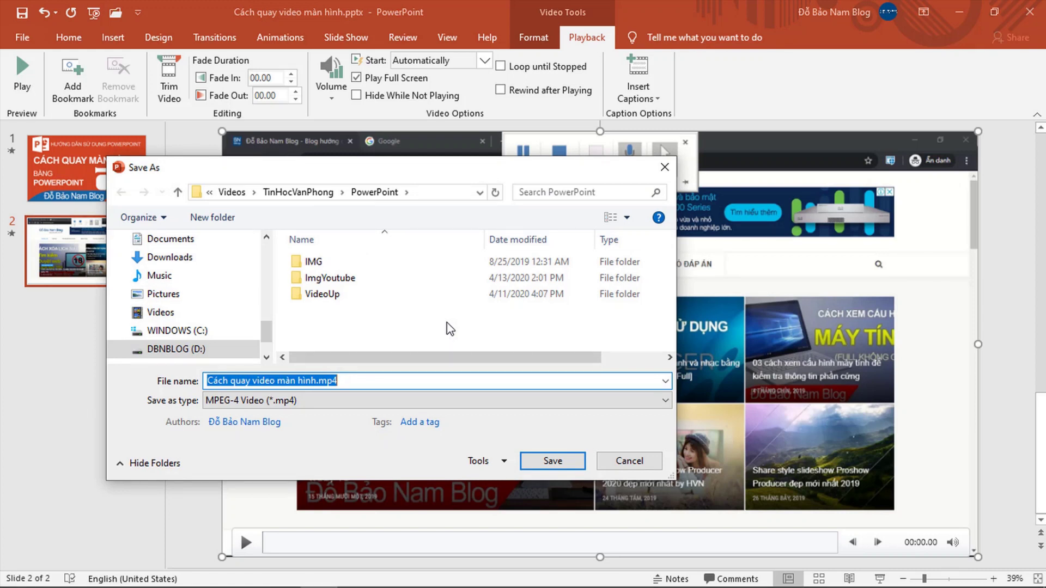
- Save the exported video as 'quay man hinh bang powerpoint' in the PowerPoint folder
{"action": "type", "text": "quay man hinh bang powerpoint"}
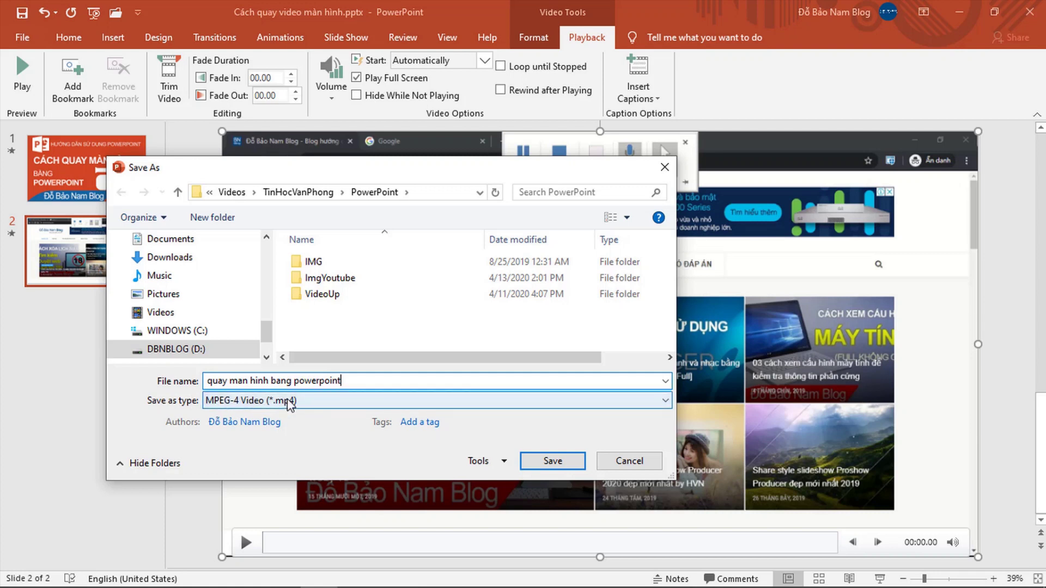
{"action": "left_click", "coordinate": [552, 461]}
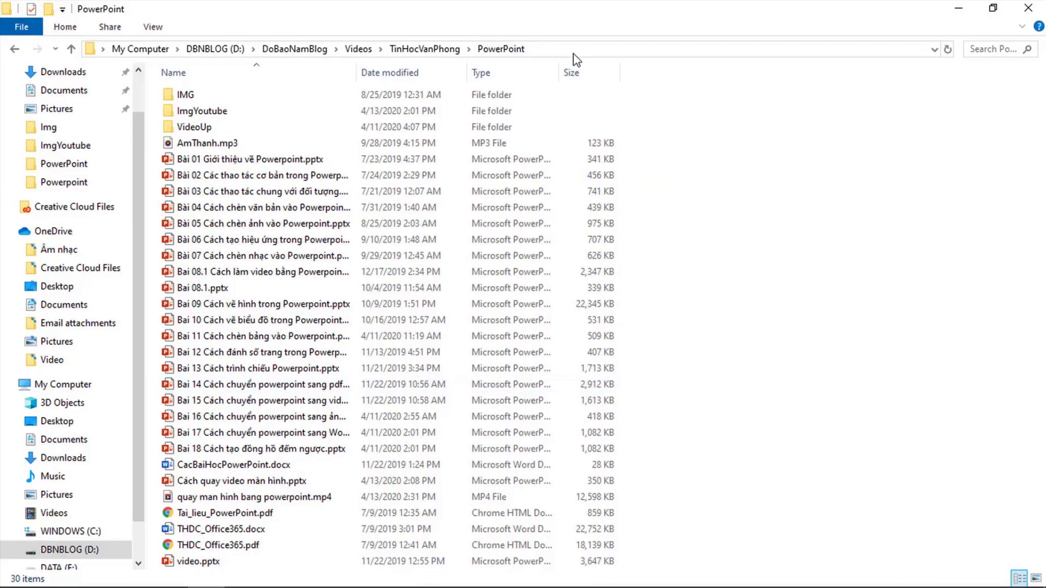
- Select the exported 'quay man hinh bang powerpoint.mp4' file in the PowerPoint folder
{"action": "left_click", "coordinate": [303, 498]}
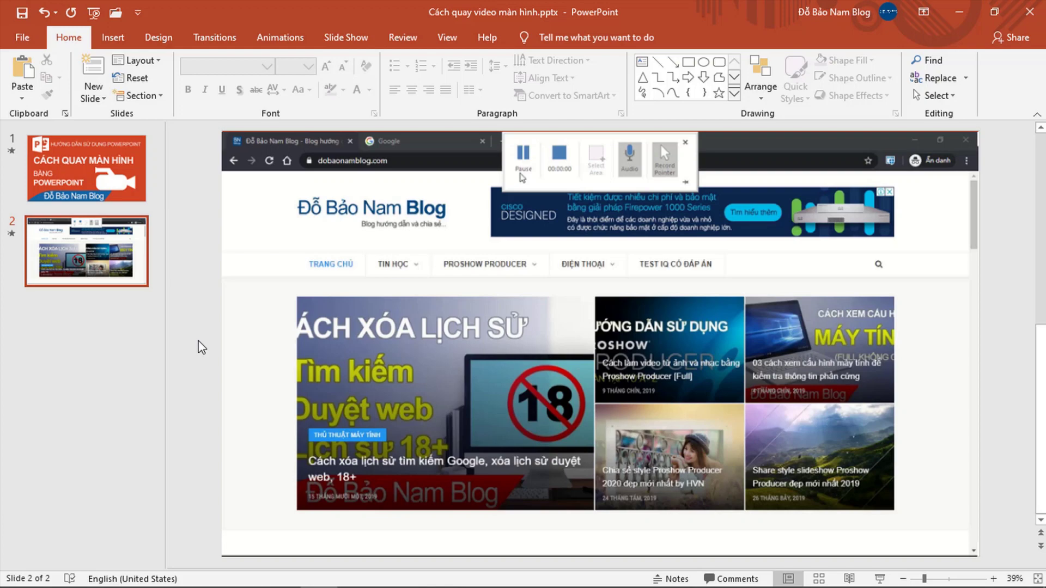
- Save the presentation in the PowerPoint folder as 'Xuat video' with type MPEG-4 Video (*.mp4)
{"action": "left_click", "coordinate": [22, 37]}
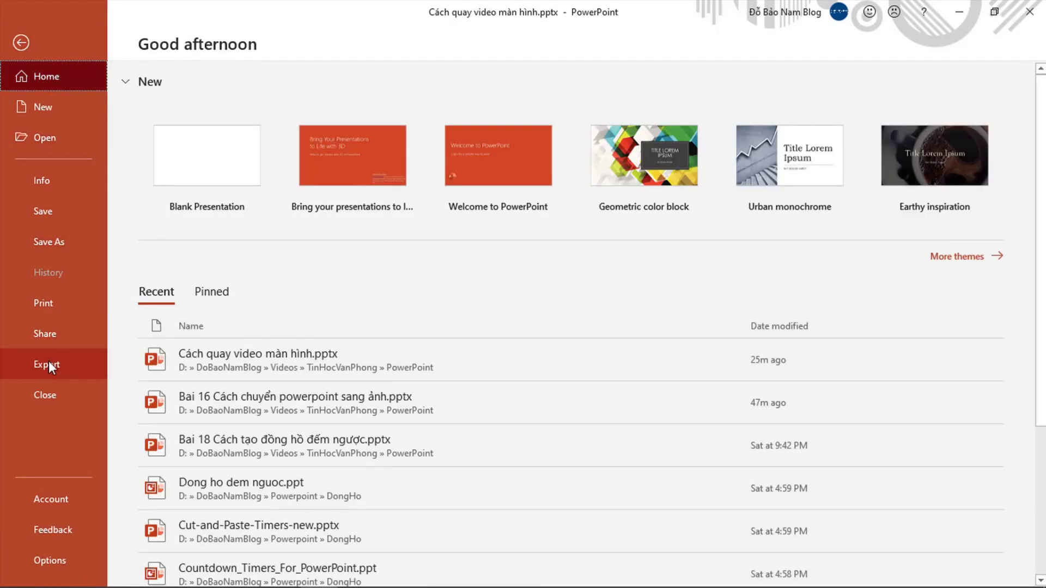
{"action": "left_click", "coordinate": [53, 244]}
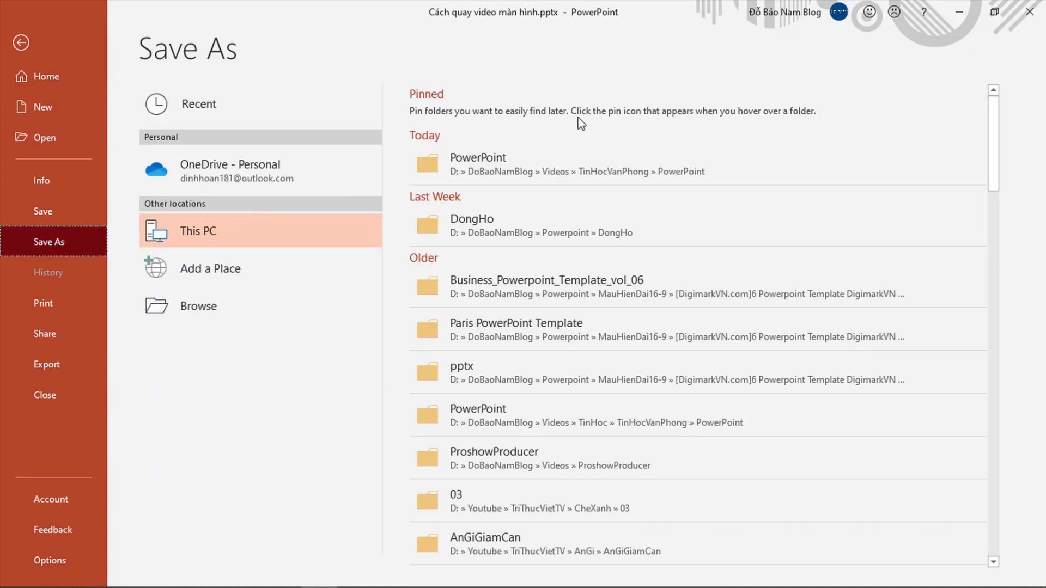
{"action": "left_click", "coordinate": [489, 166]}
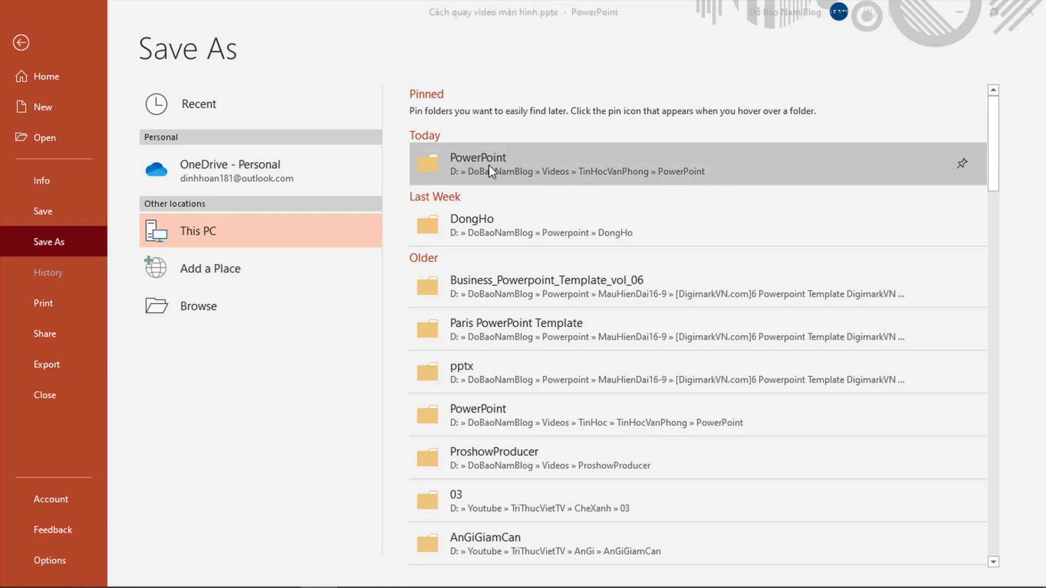
{"action": "key", "text": "BackSpace"}
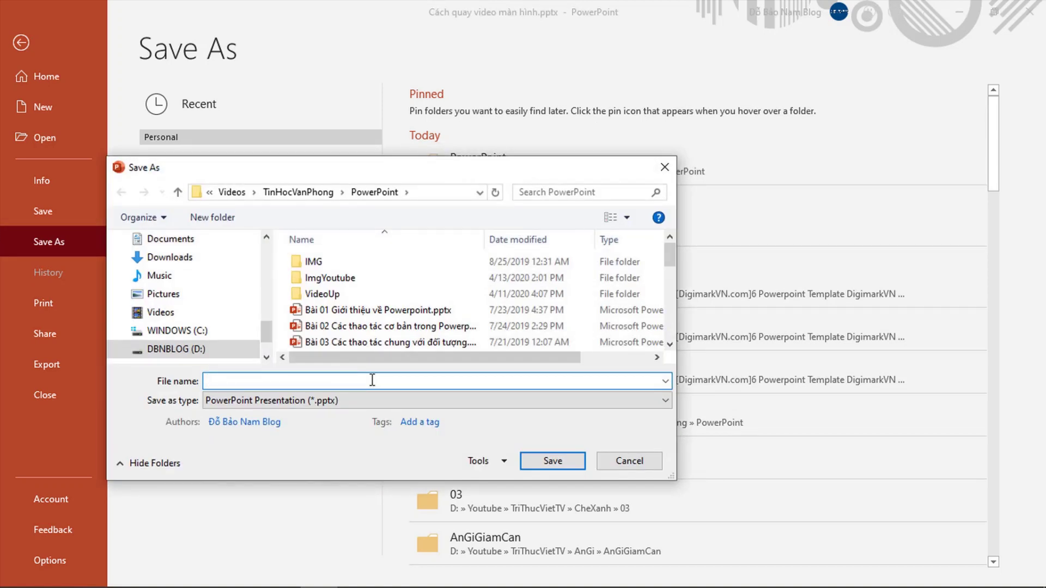
{"action": "type", "text": "Xuat video"}
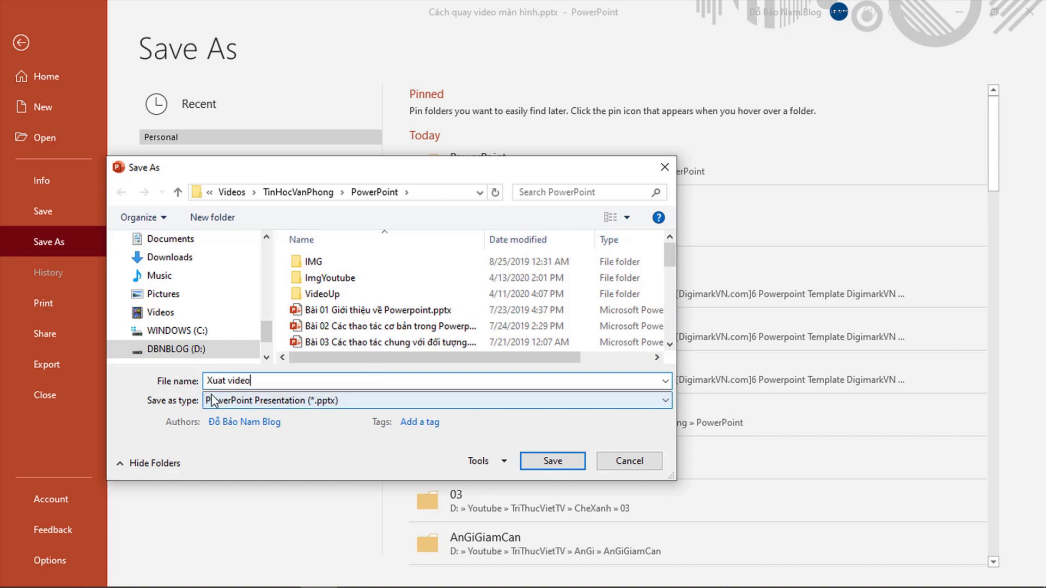
{"action": "left_click", "coordinate": [250, 402]}
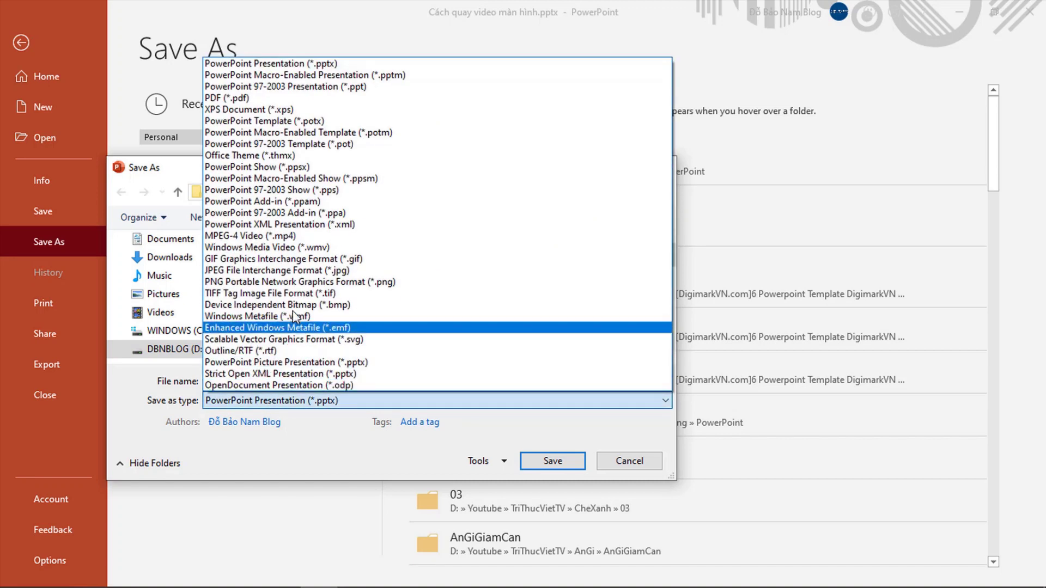
{"action": "left_click", "coordinate": [293, 235]}
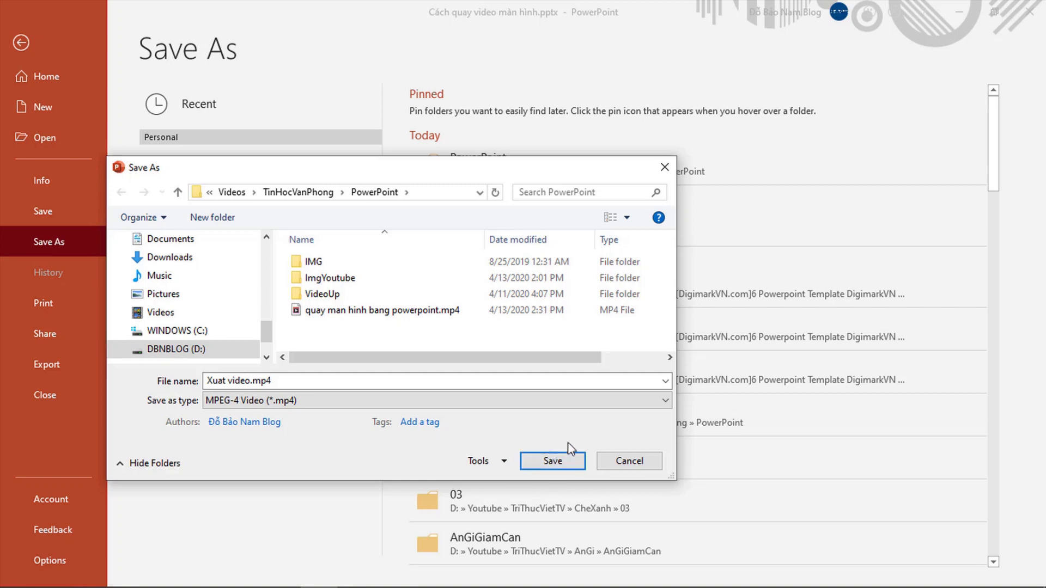
{"action": "left_click", "coordinate": [642, 461]}
{"action": "left_click", "coordinate": [21, 43]}
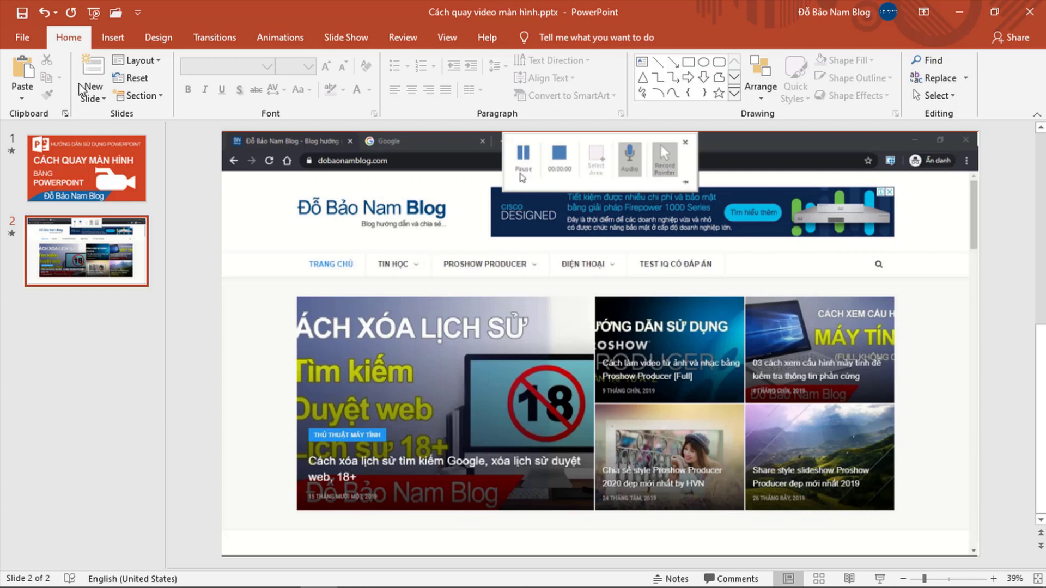
- Return to the title slide by selecting the slide 1 thumbnail
{"action": "left_click", "coordinate": [119, 173]}
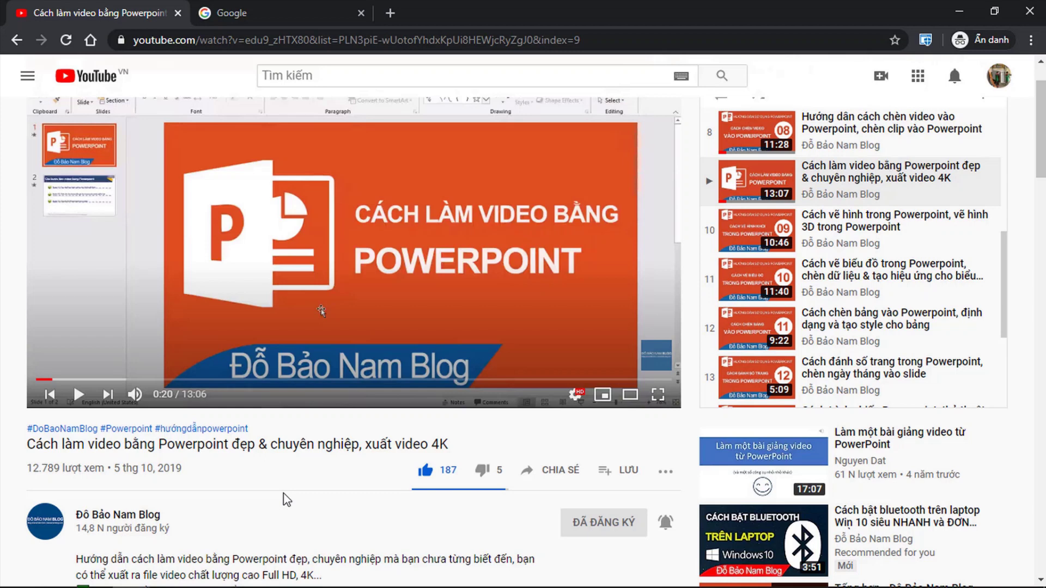
- Search Google for the blog again and open dobaonamblog.com from the results
{"action": "left_click", "coordinate": [305, 12]}
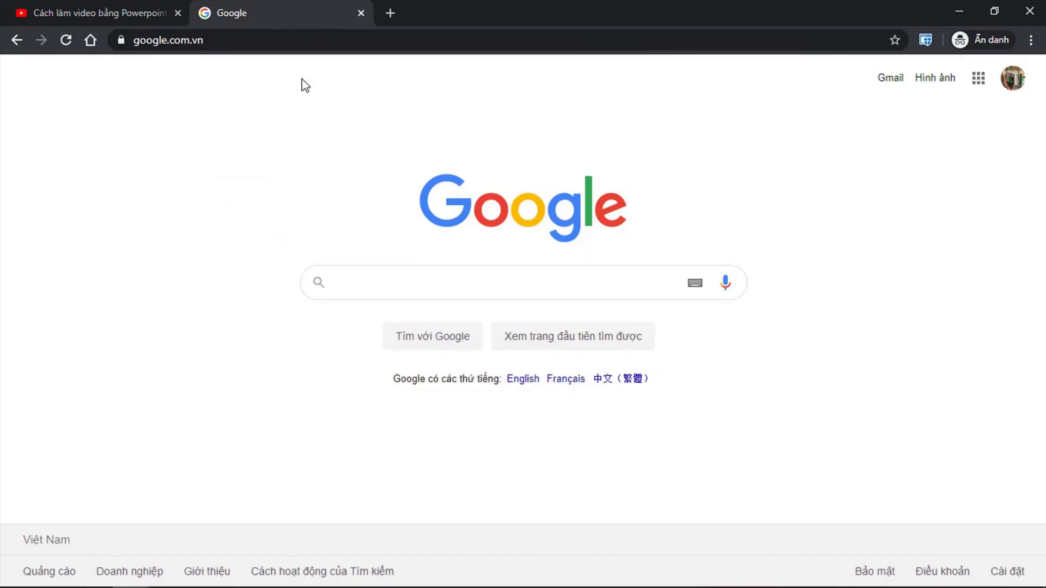
{"action": "left_click", "coordinate": [448, 290]}
{"action": "left_click", "coordinate": [437, 313]}
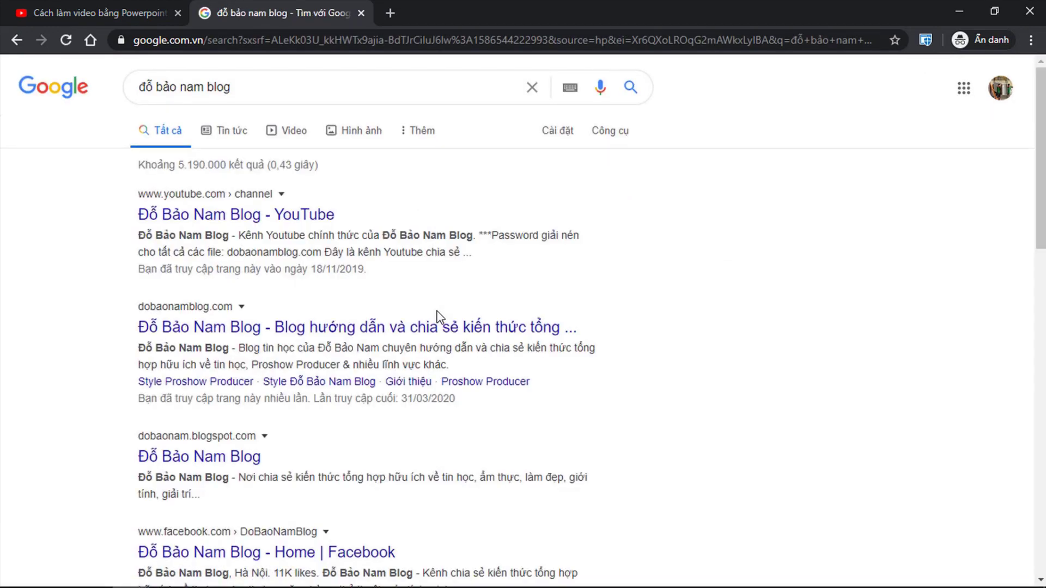
{"action": "left_click", "coordinate": [272, 331]}
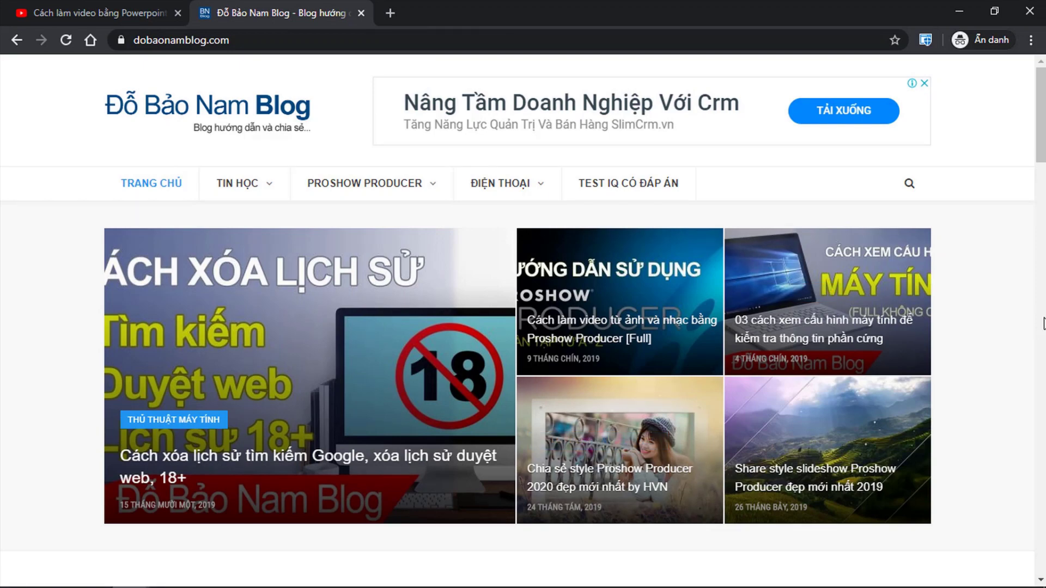
- Scroll down the Đỗ Bảo Nam Blog homepage to browse its latest articles
{"action": "left_click_drag", "start_coordinate": [1041, 115], "coordinate": [1040, 136]}
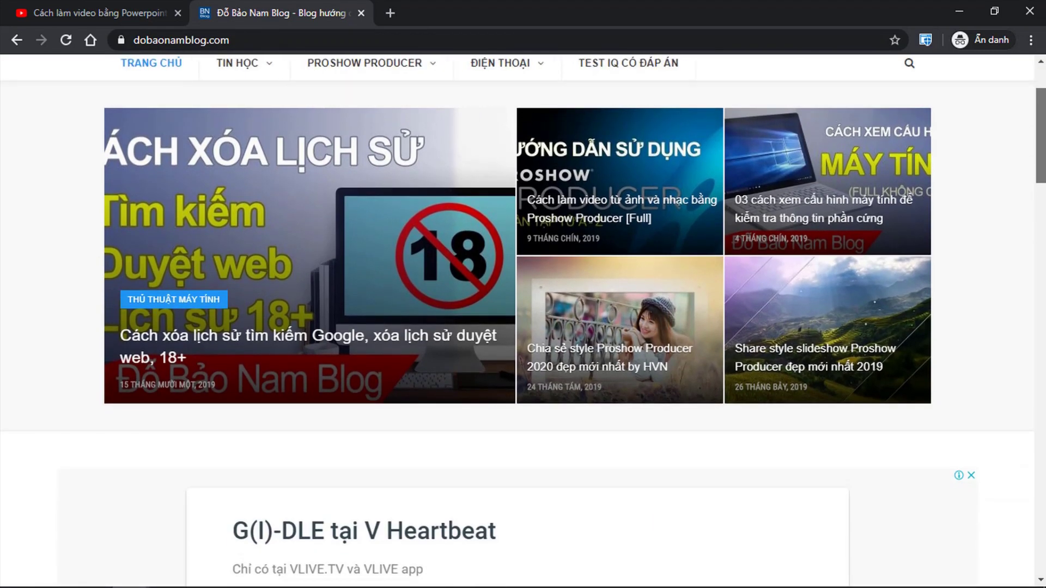
{"action": "scroll", "coordinate": [523, 327], "scroll_direction": "down", "scroll_amount": 8}
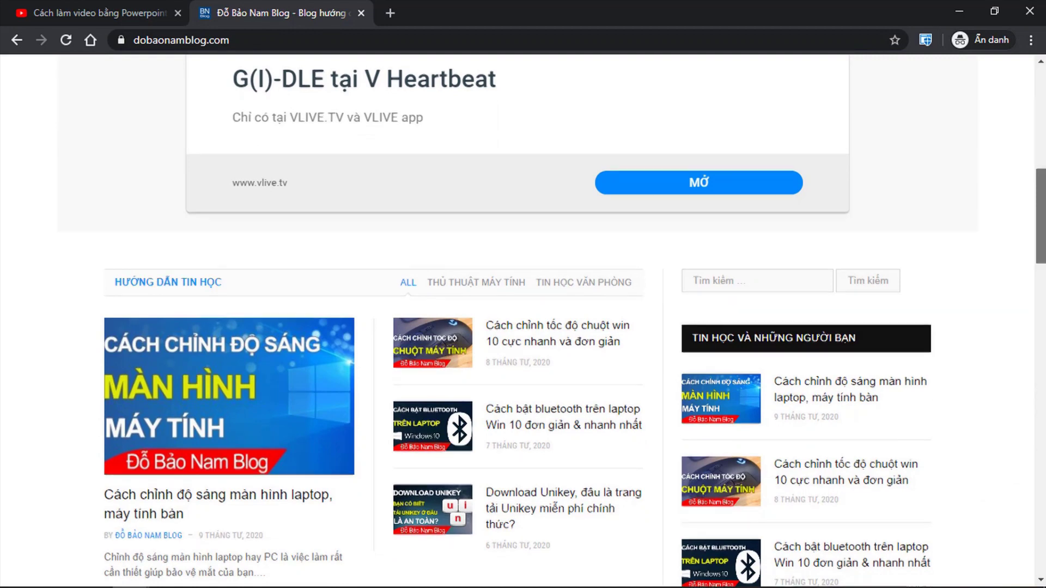
{"action": "scroll", "coordinate": [523, 327], "scroll_direction": "down", "scroll_amount": 3}
{"action": "scroll", "coordinate": [523, 327], "scroll_direction": "down", "scroll_amount": 3}
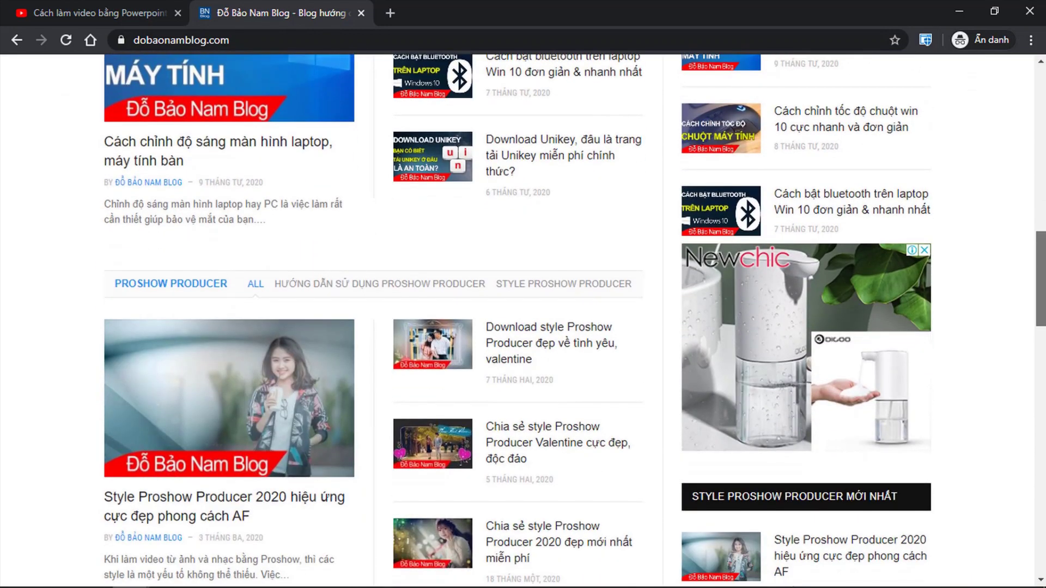